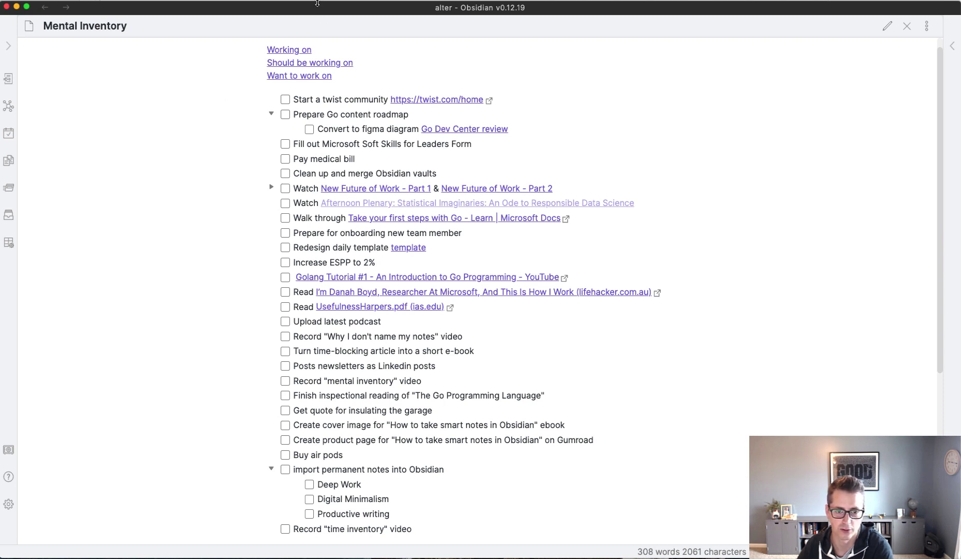
- Reposition the Obsidian window showing the 308-word Mental Inventory note
{"action": "left_click_drag", "start_coordinate": [317, 4], "coordinate": [318, 2]}
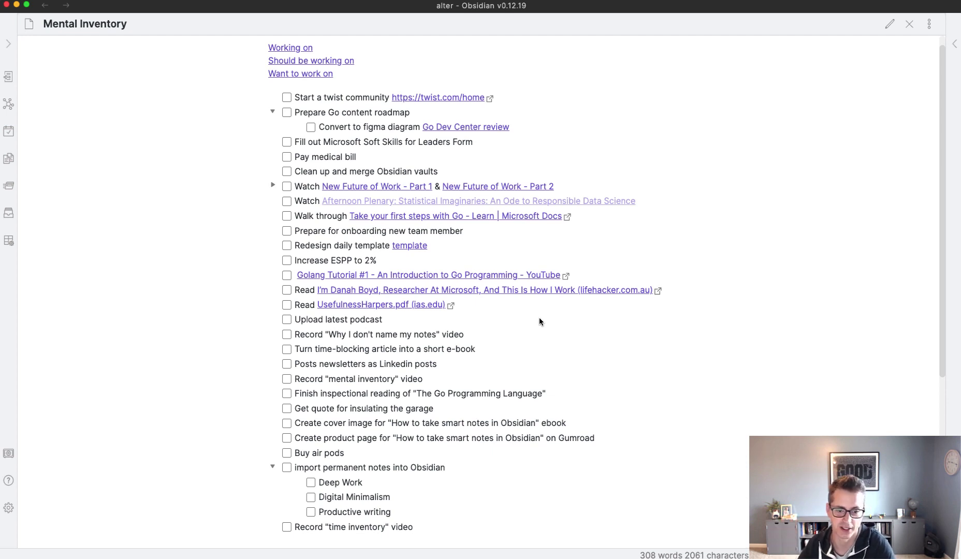
{"action": "mouse_move", "coordinate": [341, 279]}
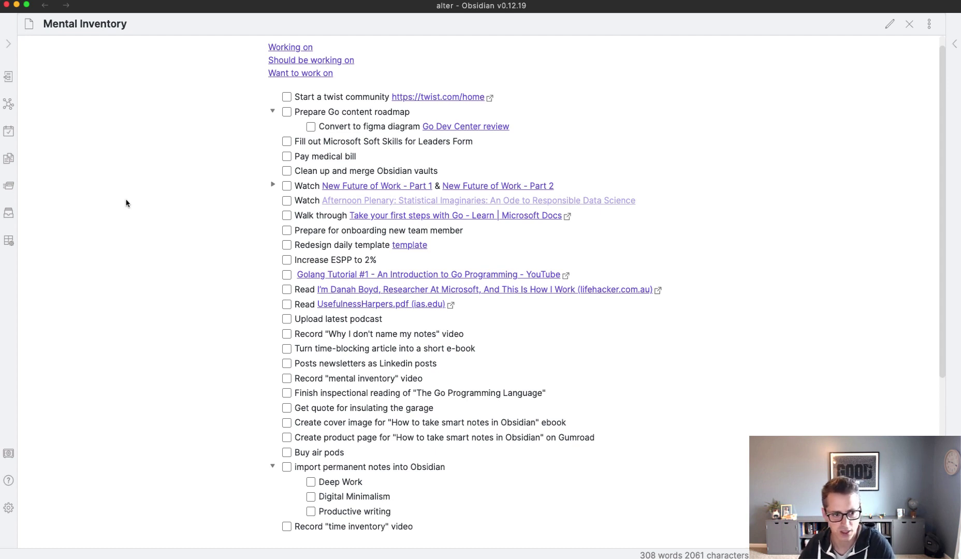
- Load the mental-inventory workspace and make the Want to work on pane active
{"action": "left_click", "coordinate": [8, 240]}
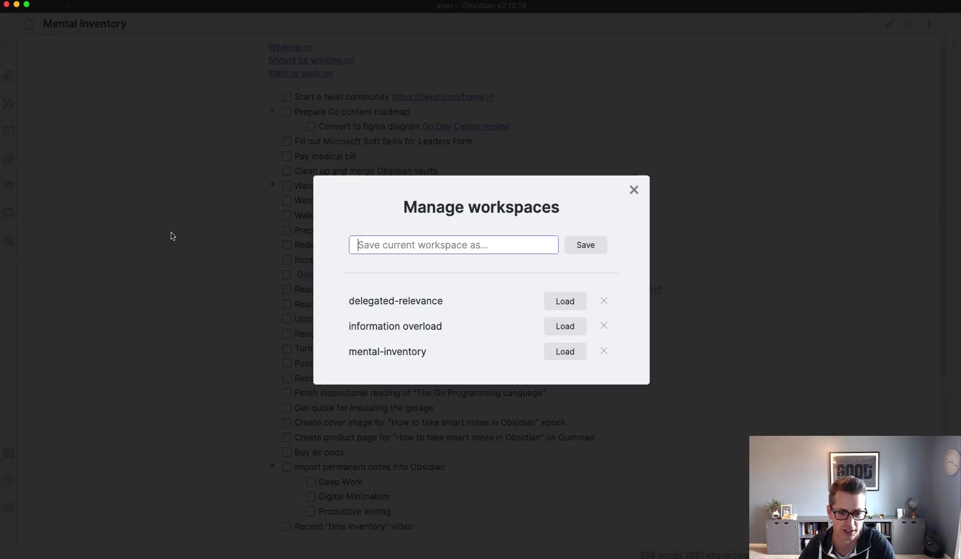
{"action": "left_click", "coordinate": [561, 352]}
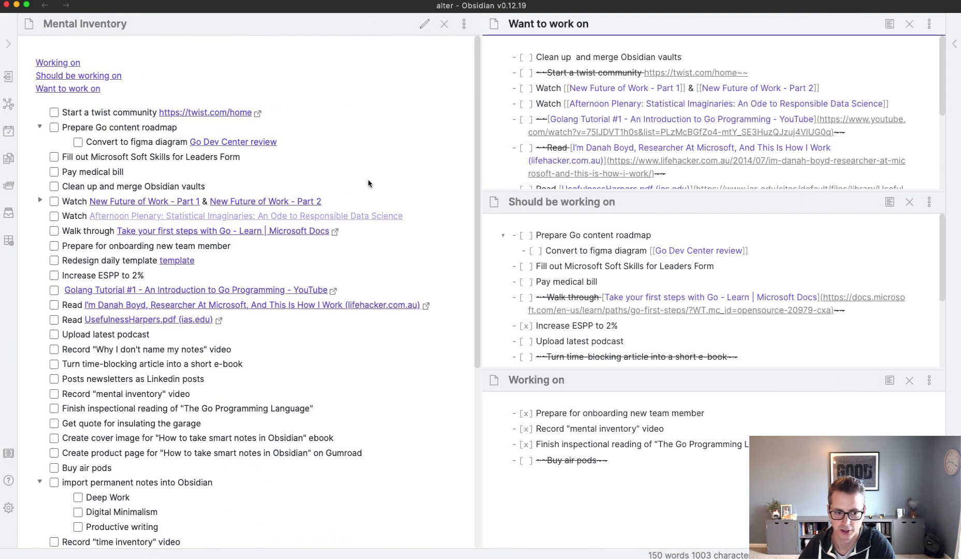
{"action": "left_click", "coordinate": [282, 156]}
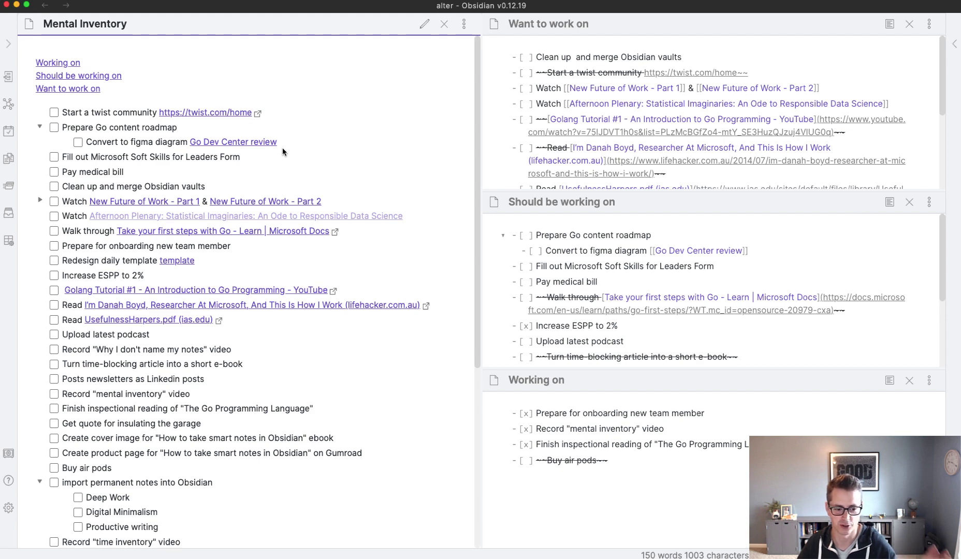
{"action": "left_click", "coordinate": [615, 107]}
- Switch Want to work on, Should be working on and Working on to preview mode with Cmd+E
{"action": "key", "text": "super+e"}
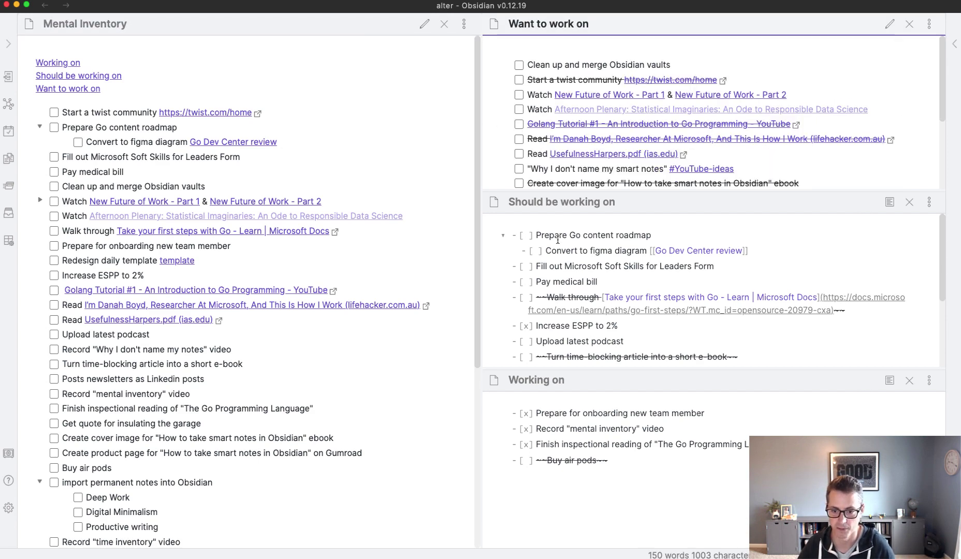
{"action": "left_click", "coordinate": [621, 264]}
{"action": "key", "text": "super+e"}
{"action": "left_click", "coordinate": [610, 428]}
{"action": "key", "text": "super+e"}
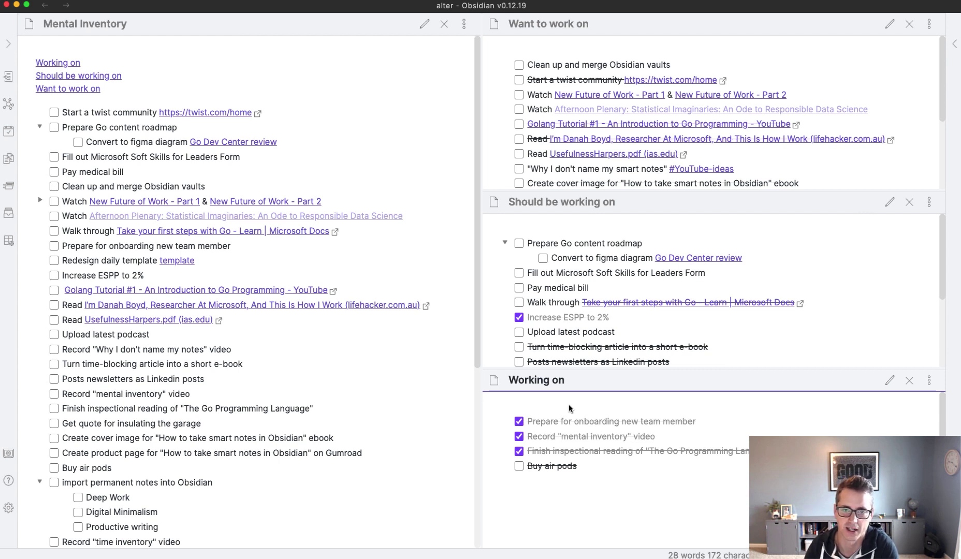
{"action": "left_click", "coordinate": [575, 246]}
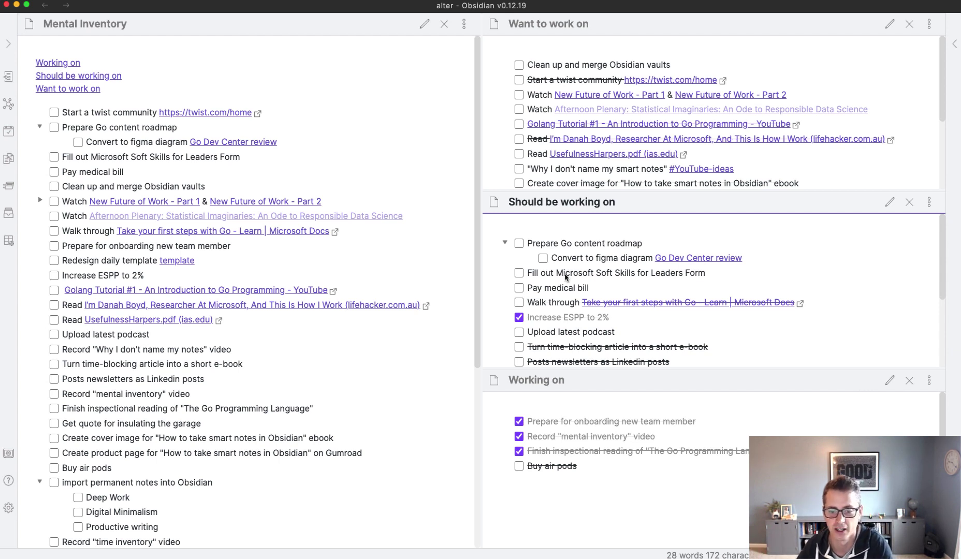
{"action": "left_click_drag", "start_coordinate": [616, 332], "coordinate": [529, 332]}
{"action": "left_click", "coordinate": [529, 331]}
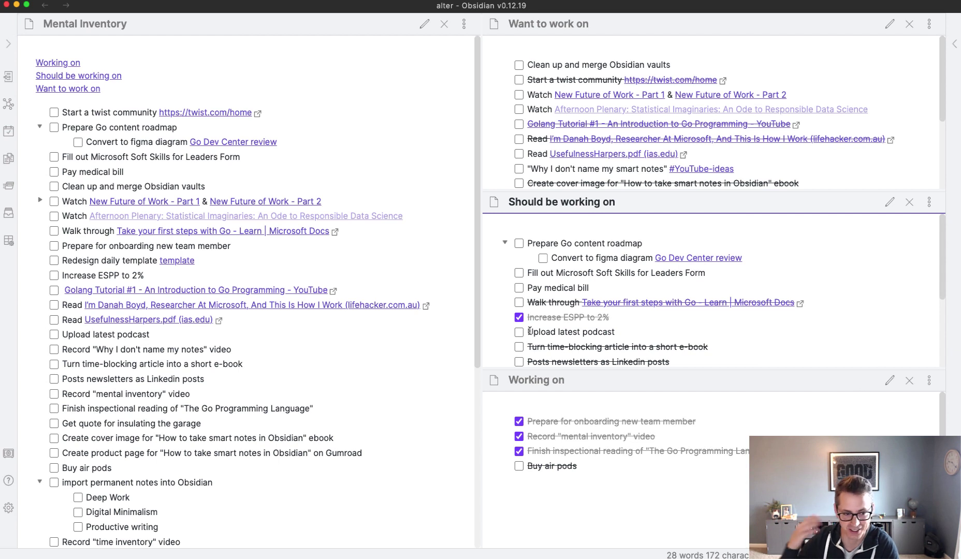
{"action": "left_click_drag", "start_coordinate": [530, 331], "coordinate": [629, 330]}
{"action": "left_click", "coordinate": [630, 332]}
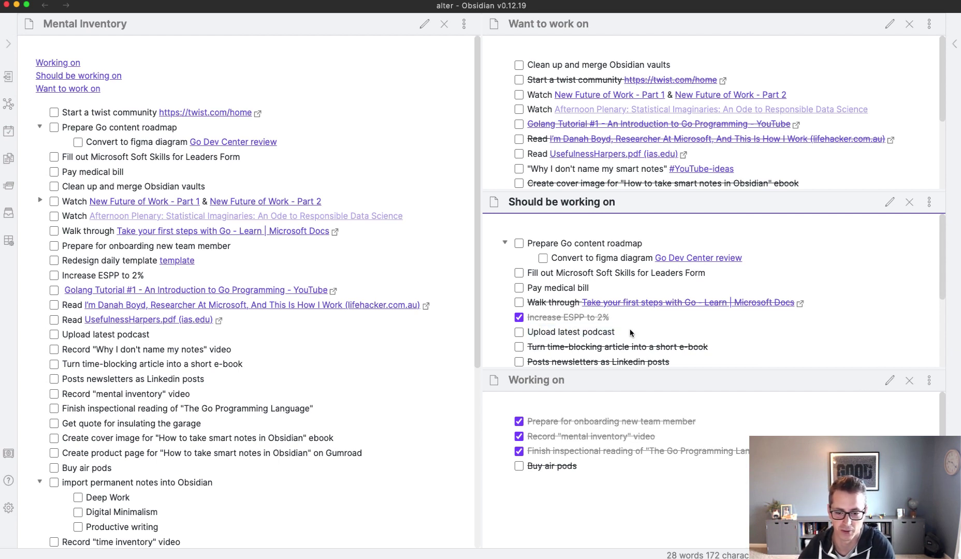
{"action": "scroll", "coordinate": [630, 329], "scroll_direction": "down", "scroll_amount": 1}
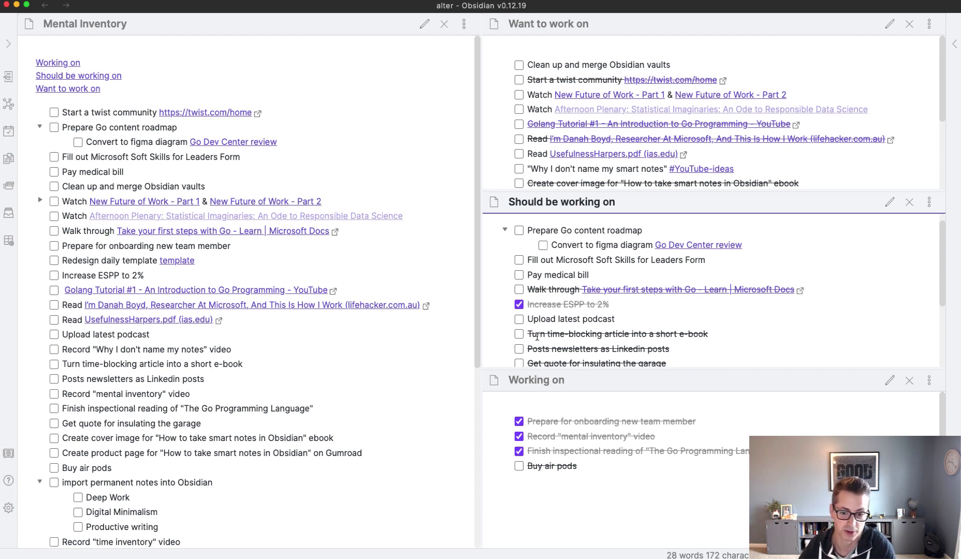
{"action": "left_click", "coordinate": [533, 76]}
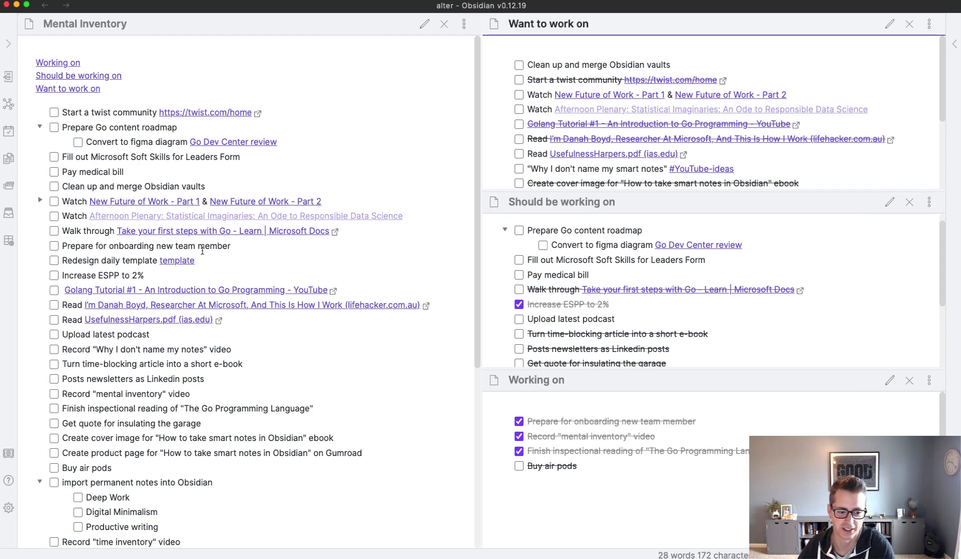
{"action": "scroll", "coordinate": [563, 99], "scroll_direction": "down", "scroll_amount": 1}
{"action": "mouse_move", "coordinate": [564, 96]}
{"action": "scroll", "coordinate": [564, 96], "scroll_direction": "up", "scroll_amount": 1}
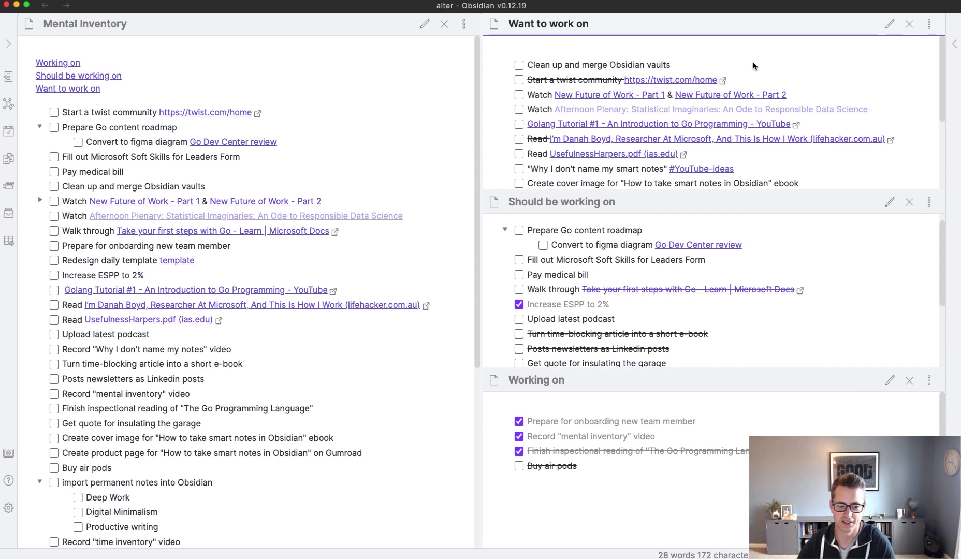
{"action": "mouse_move", "coordinate": [291, 200]}
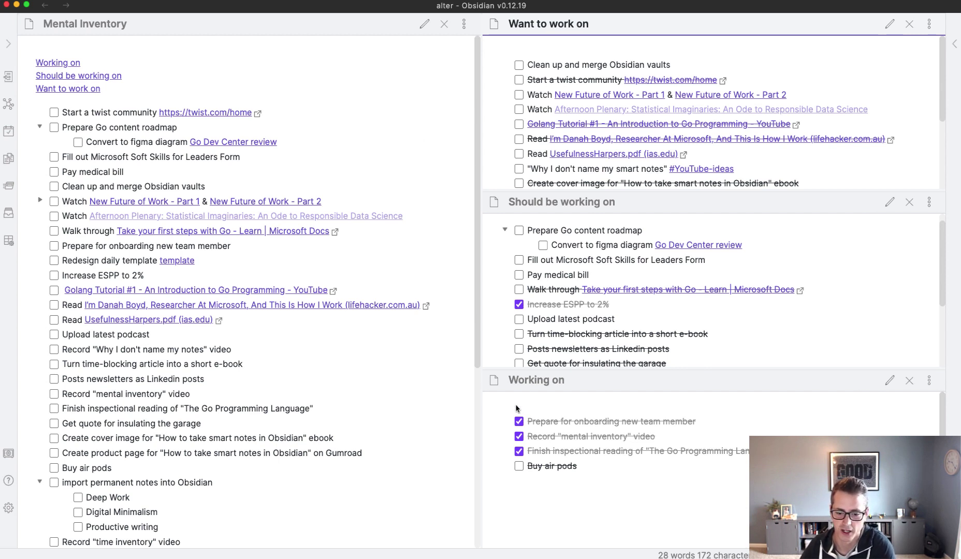
{"action": "triple_click", "coordinate": [587, 467]}
{"action": "left_click", "coordinate": [615, 466]}
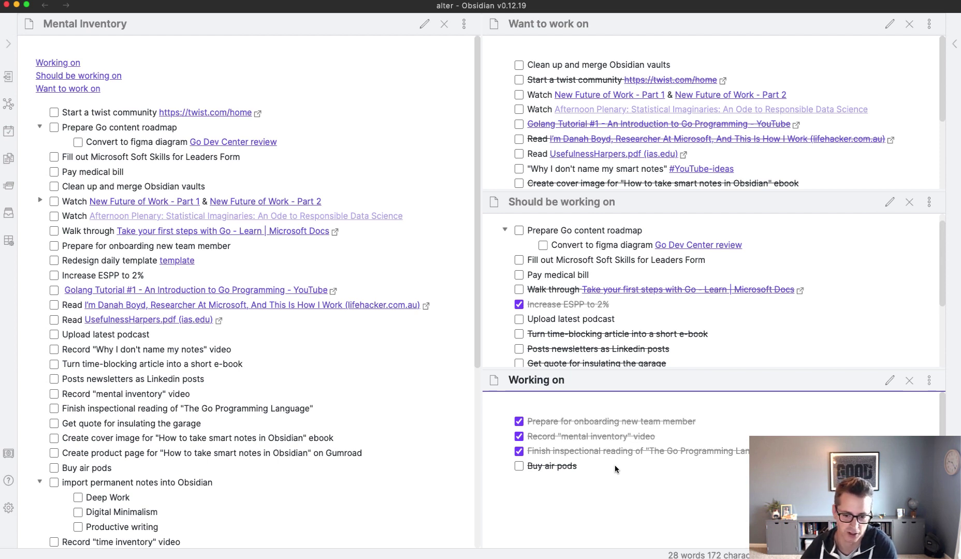
{"action": "left_click", "coordinate": [519, 451]}
{"action": "left_click", "coordinate": [521, 451]}
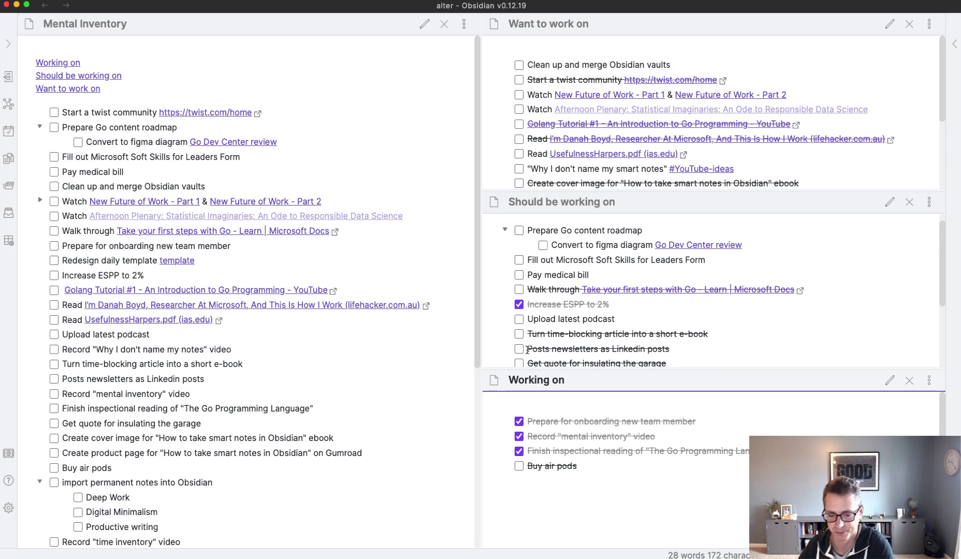
{"action": "scroll", "coordinate": [594, 299], "scroll_direction": "down", "scroll_amount": 3}
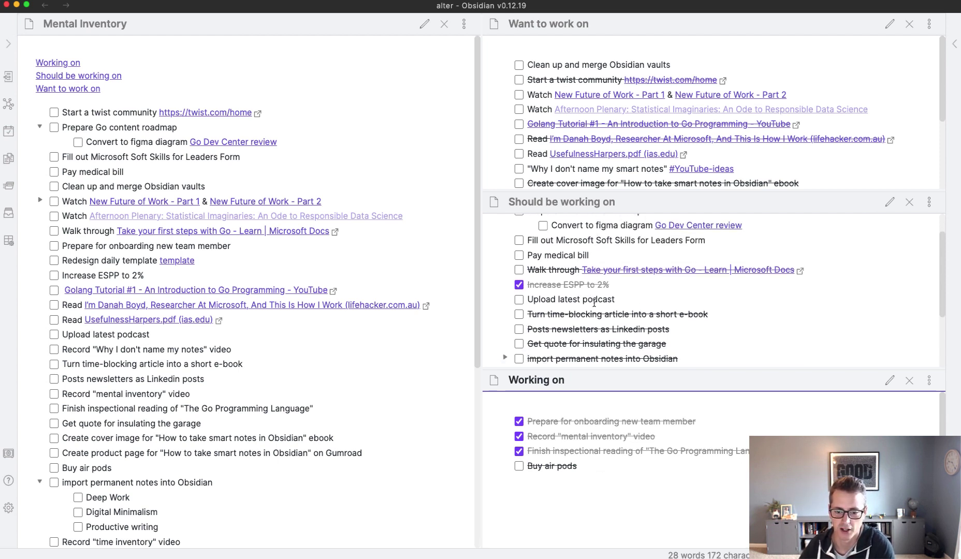
{"action": "scroll", "coordinate": [595, 305], "scroll_direction": "up", "scroll_amount": 2}
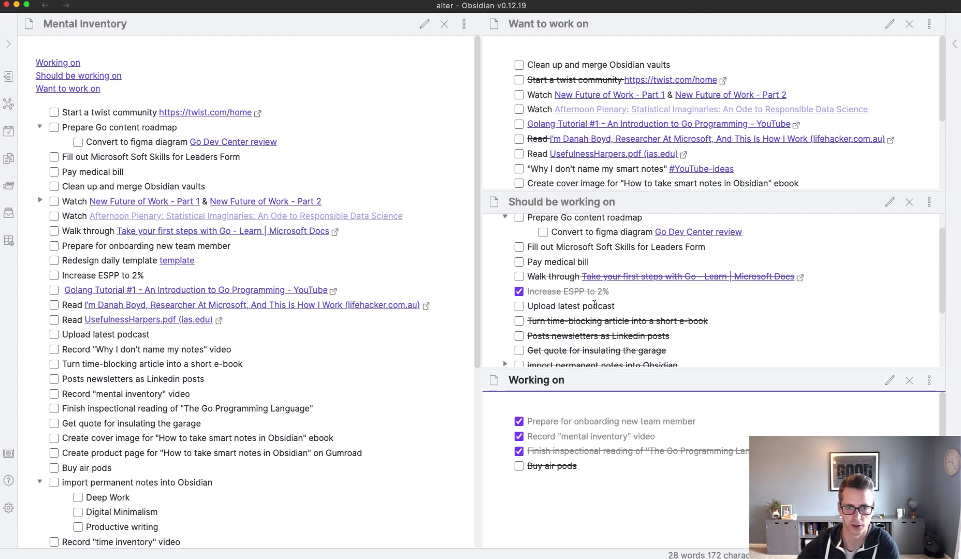
{"action": "scroll", "coordinate": [594, 306], "scroll_direction": "down", "scroll_amount": 3}
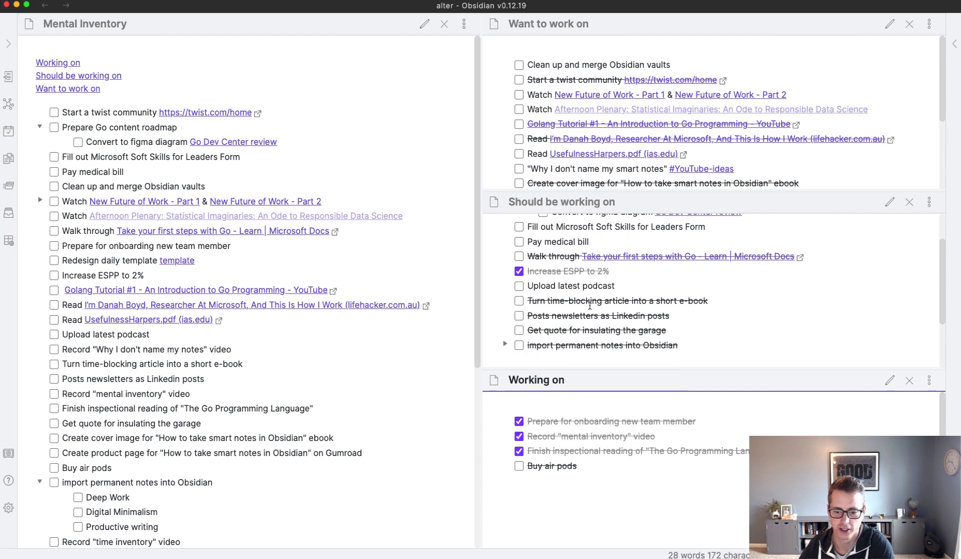
{"action": "left_click", "coordinate": [505, 343]}
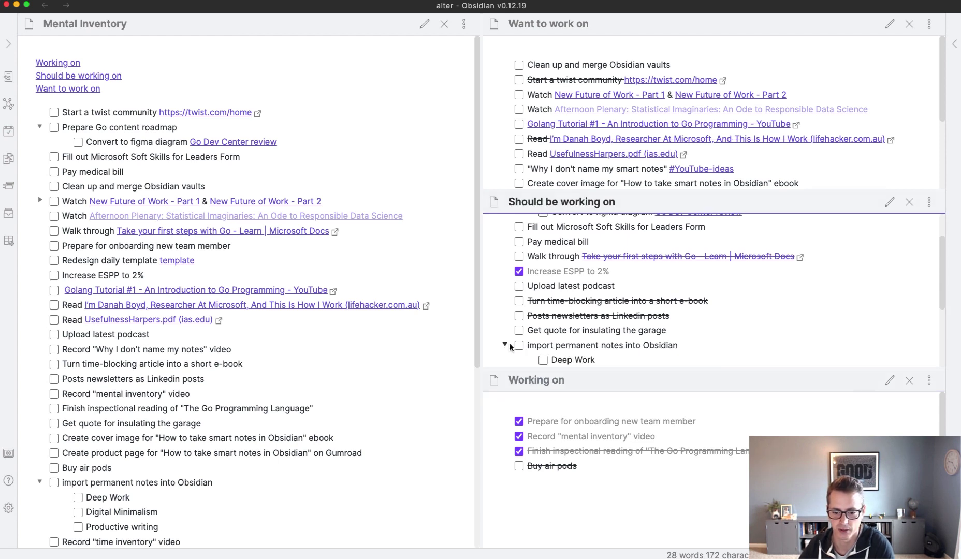
{"action": "scroll", "coordinate": [538, 337], "scroll_direction": "down", "scroll_amount": 2}
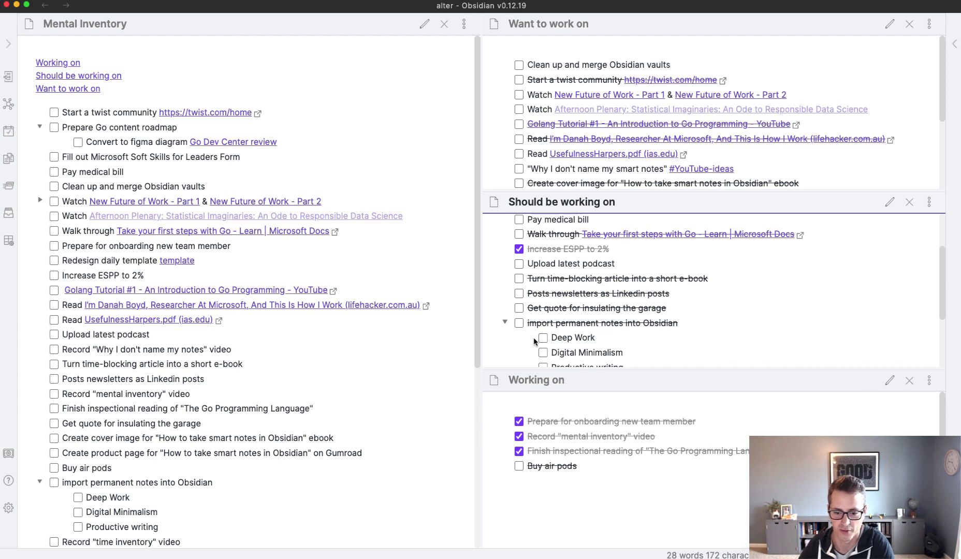
{"action": "scroll", "coordinate": [538, 340], "scroll_direction": "down", "scroll_amount": 1}
{"action": "scroll", "coordinate": [549, 340], "scroll_direction": "up", "scroll_amount": 1}
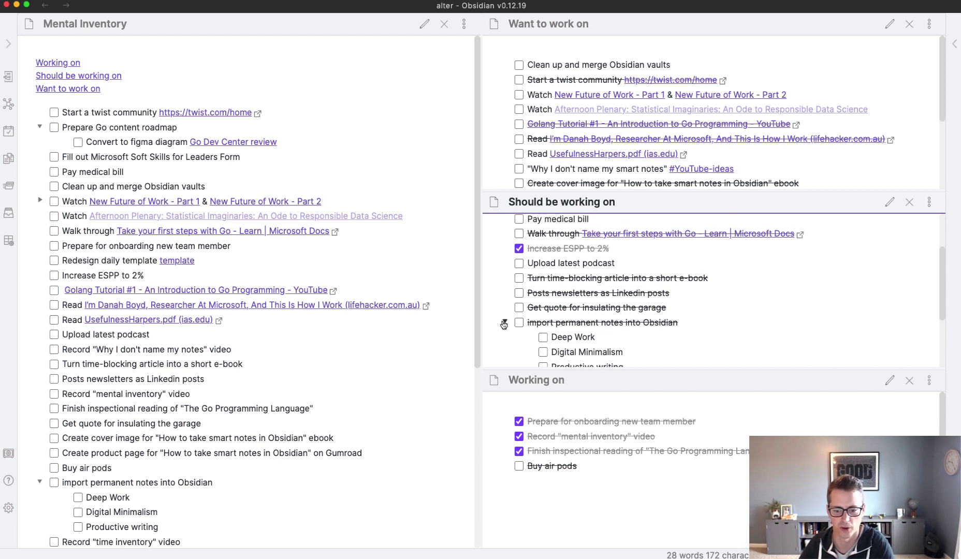
{"action": "left_click", "coordinate": [504, 323]}
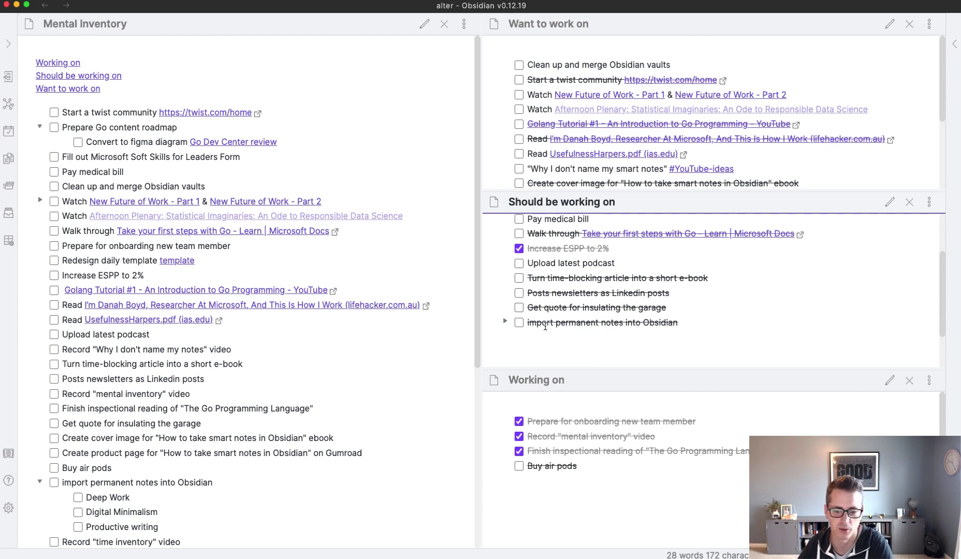
{"action": "mouse_move", "coordinate": [529, 308]}
{"action": "left_mouse_down"}
{"action": "mouse_move", "coordinate": [664, 309]}
{"action": "mouse_move", "coordinate": [533, 308]}
{"action": "left_mouse_up"}
{"action": "left_click", "coordinate": [667, 311]}
{"action": "left_click", "coordinate": [553, 306]}
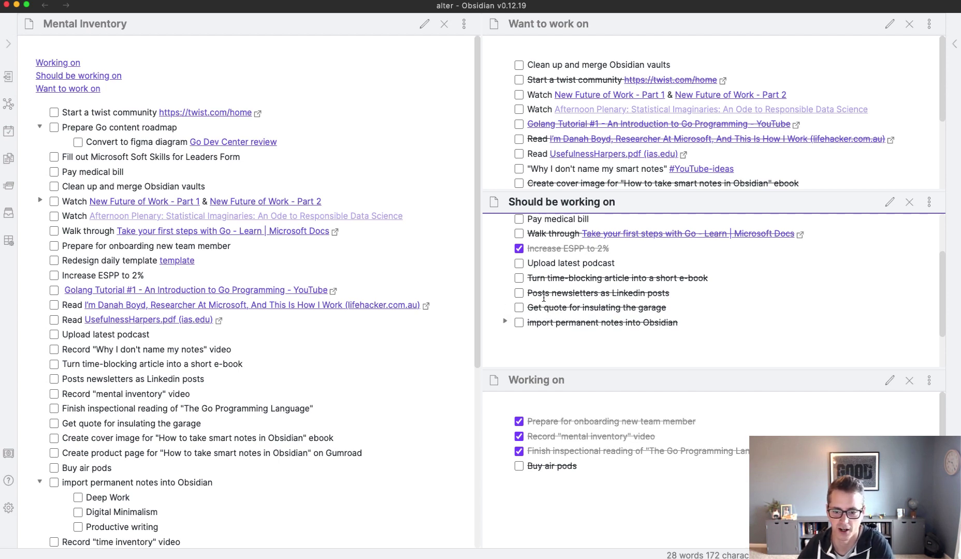
{"action": "left_click_drag", "start_coordinate": [540, 280], "coordinate": [651, 289]}
{"action": "double_click", "coordinate": [621, 293]}
{"action": "scroll", "coordinate": [609, 291], "scroll_direction": "up", "scroll_amount": 1}
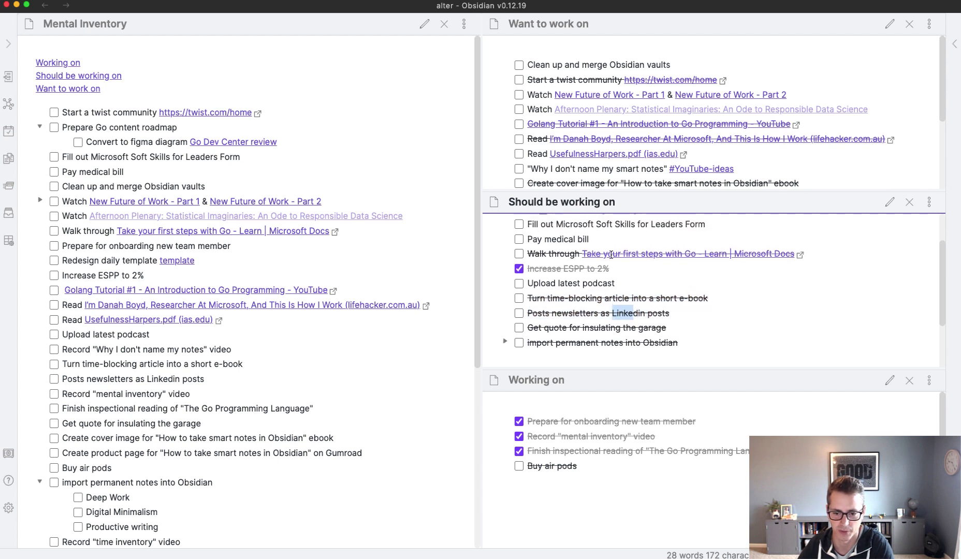
{"action": "left_click_drag", "start_coordinate": [537, 80], "coordinate": [723, 81]}
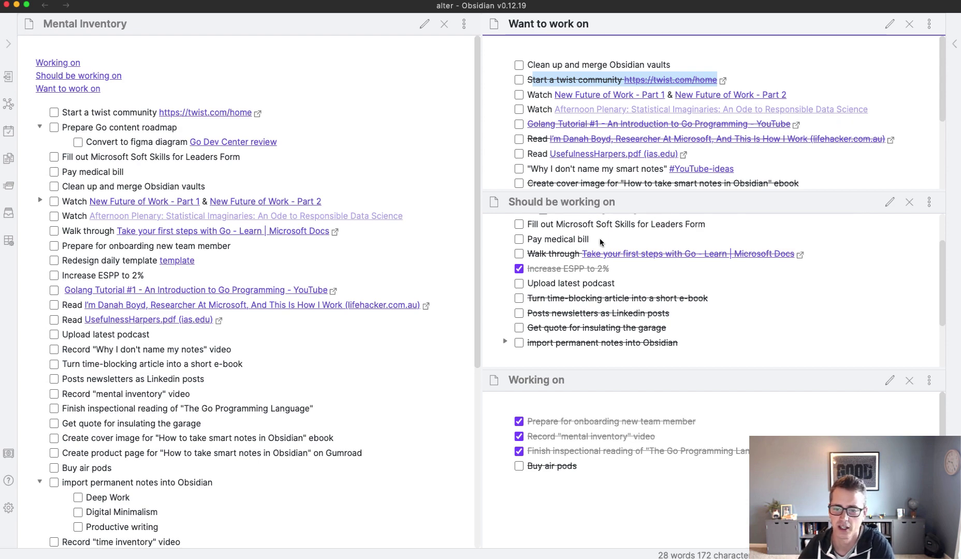
{"action": "scroll", "coordinate": [651, 107], "scroll_direction": "down", "scroll_amount": 1}
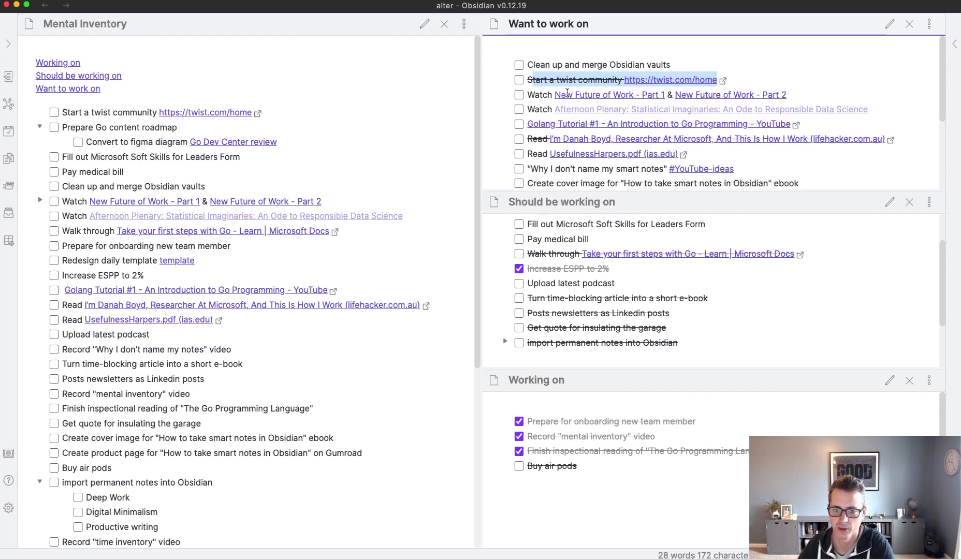
{"action": "scroll", "coordinate": [577, 164], "scroll_direction": "up", "scroll_amount": 1}
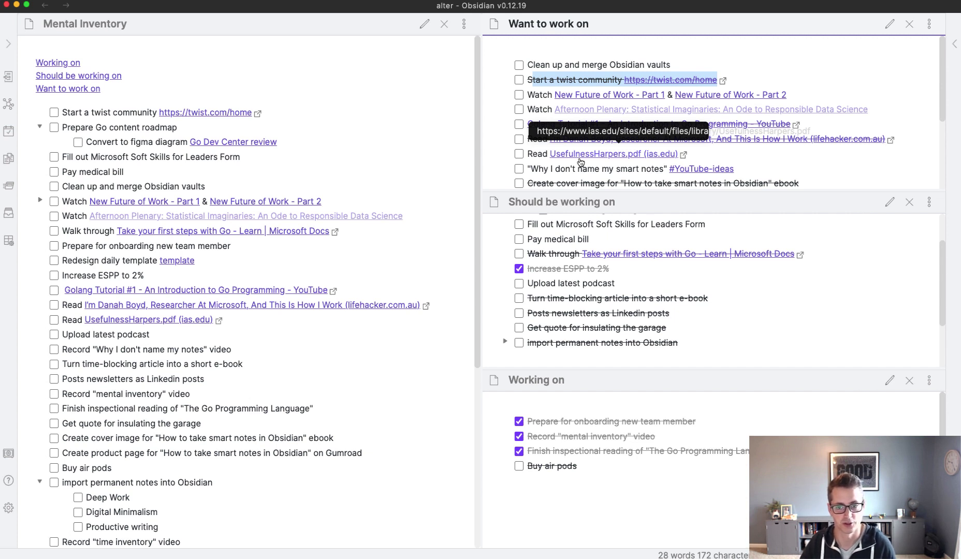
{"action": "left_click", "coordinate": [703, 67]}
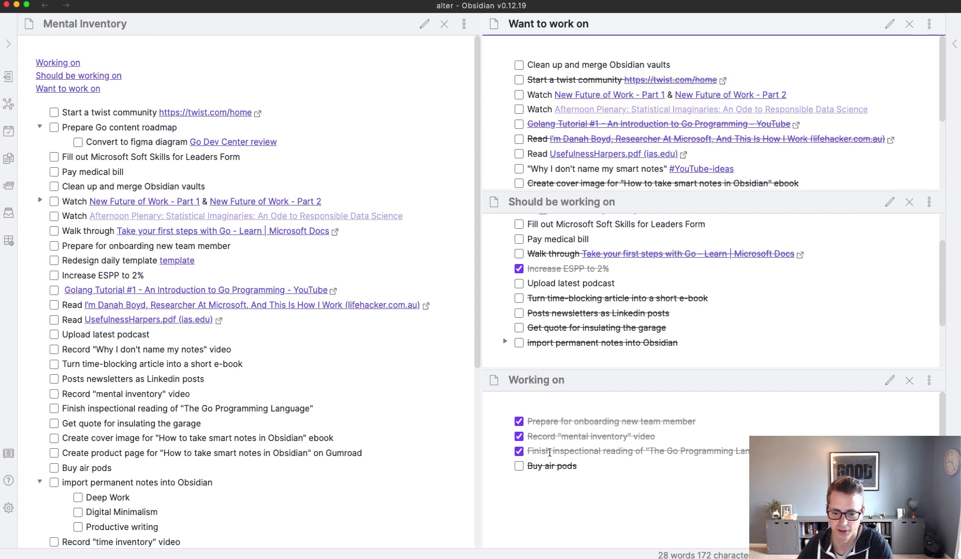
{"action": "left_click_drag", "start_coordinate": [560, 422], "coordinate": [685, 423]}
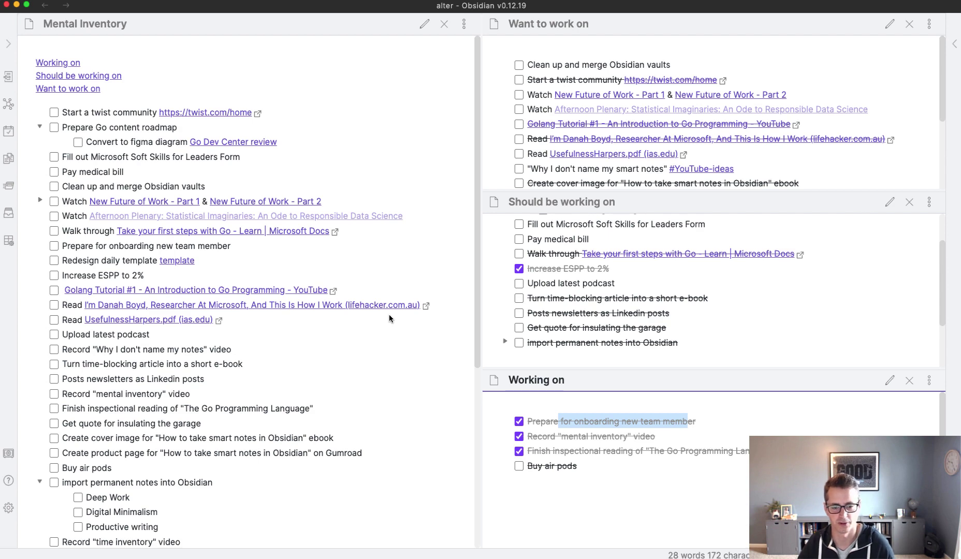
- Open the October-2021 planner note (planner/2021-10) in the left pane via the quick switcher
{"action": "left_click", "coordinate": [358, 250]}
{"action": "key", "text": "super+o"}
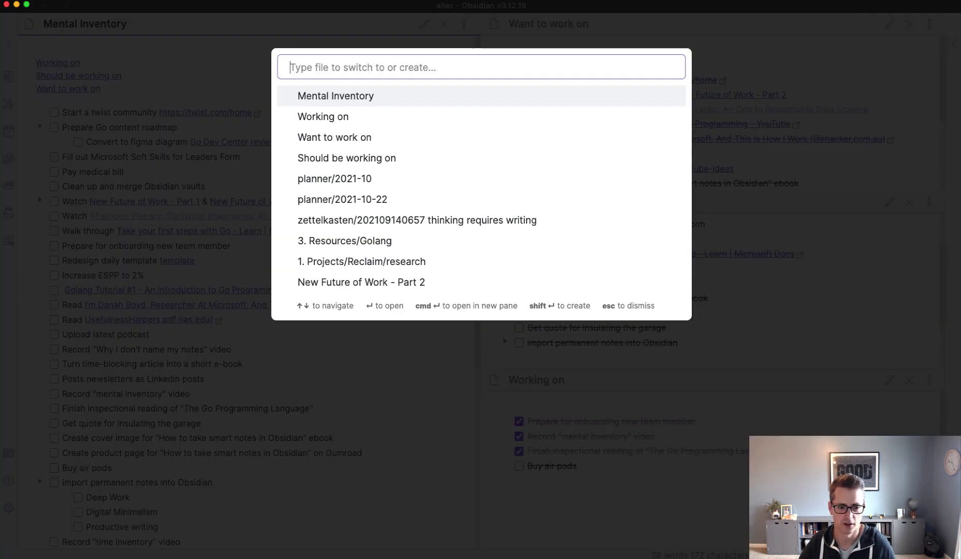
{"action": "type", "text": "oc"}
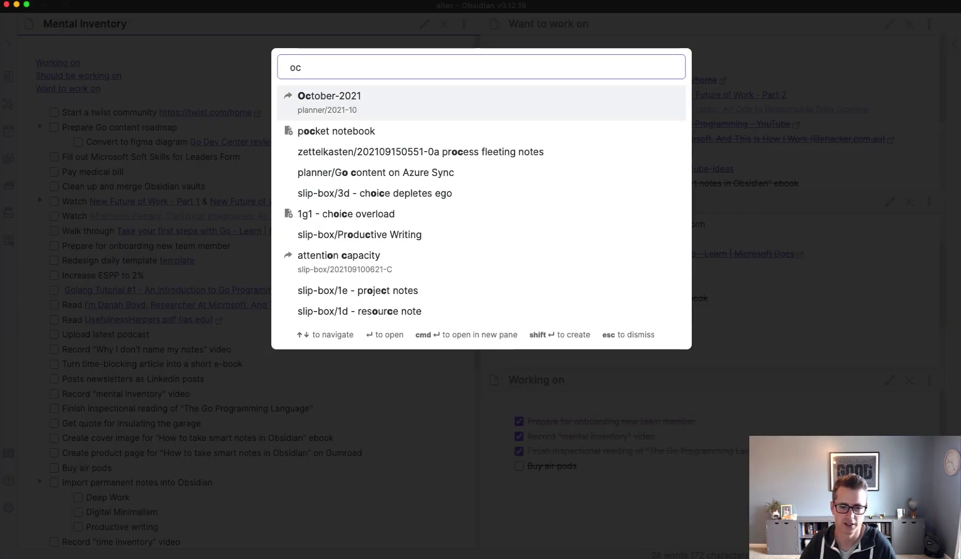
{"action": "key", "text": "Return"}
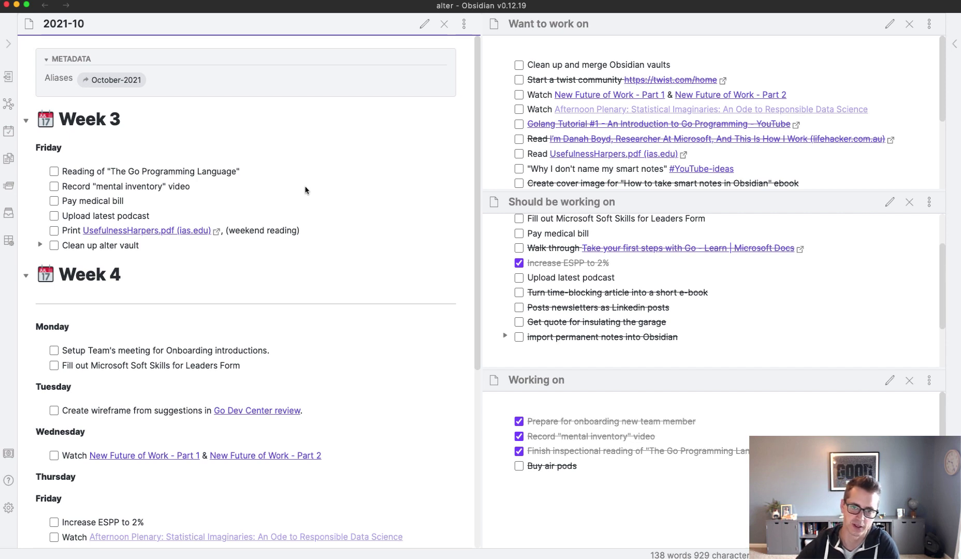
{"action": "left_click_drag", "start_coordinate": [240, 171], "coordinate": [76, 173]}
{"action": "left_click", "coordinate": [76, 172]}
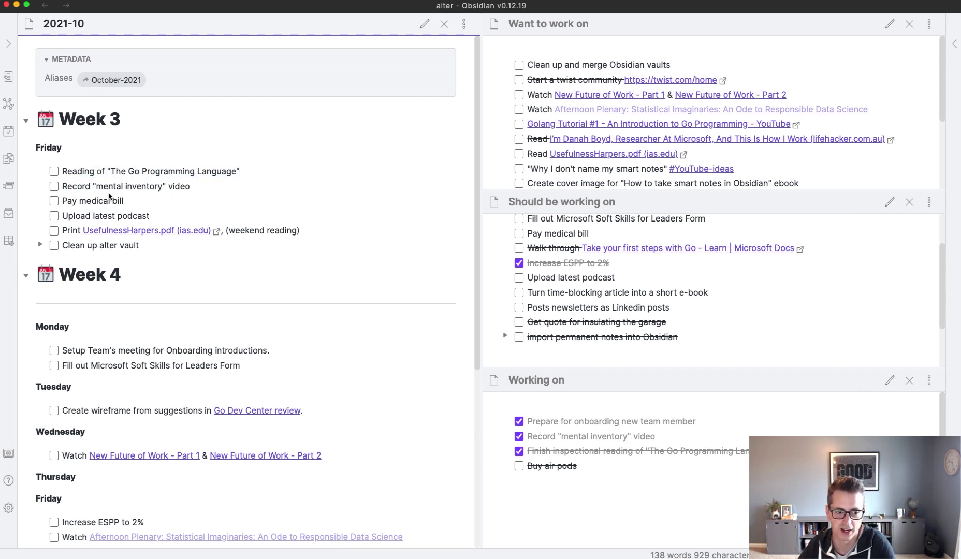
{"action": "left_click", "coordinate": [54, 187]}
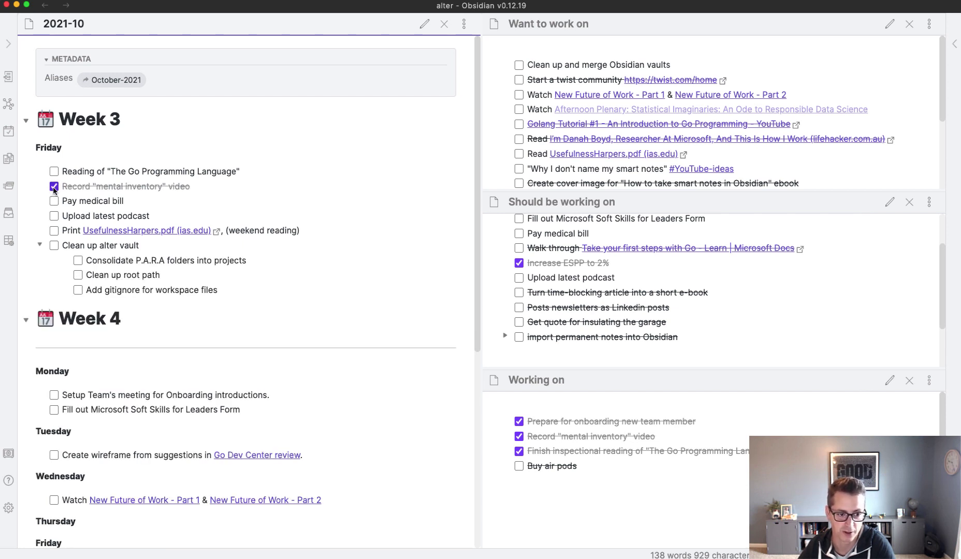
{"action": "left_click", "coordinate": [53, 187]}
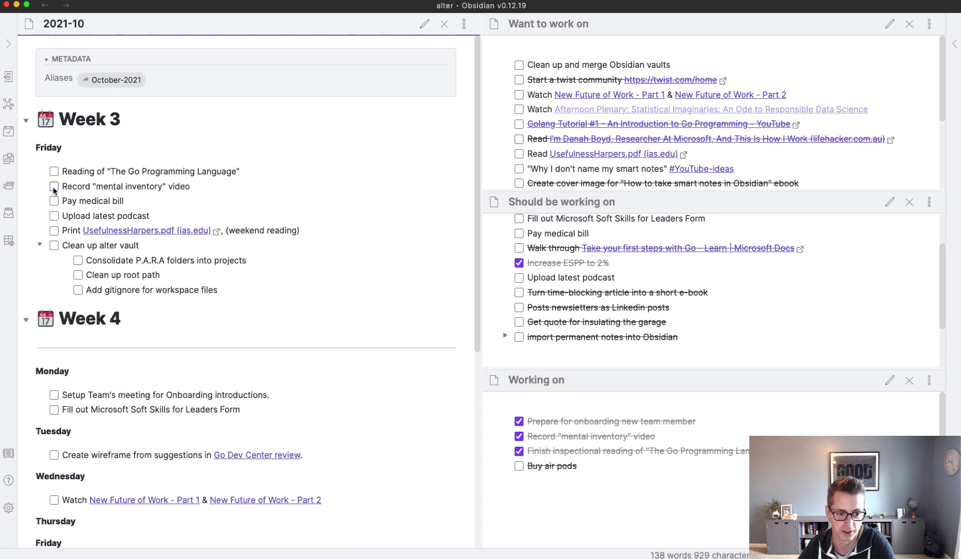
{"action": "left_click", "coordinate": [40, 246]}
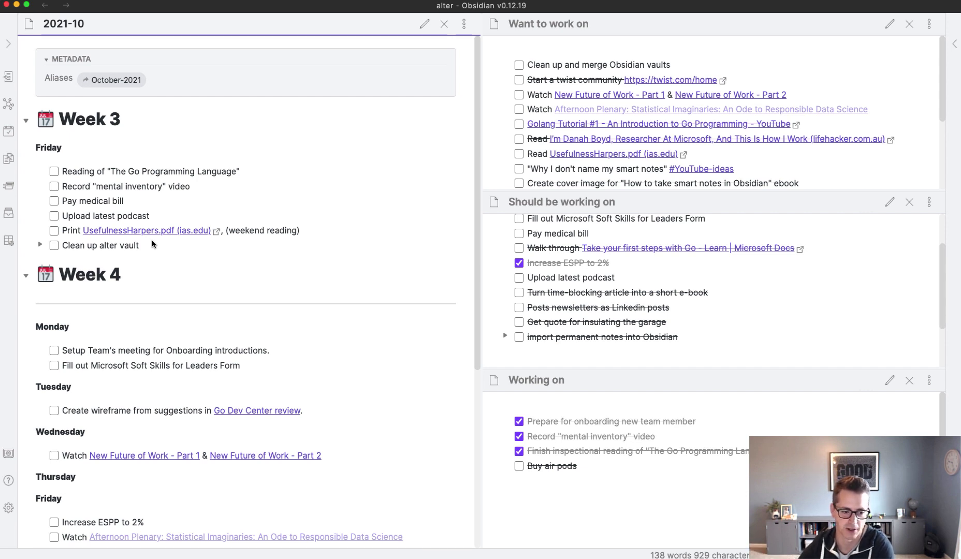
{"action": "scroll", "coordinate": [151, 244], "scroll_direction": "down", "scroll_amount": 3}
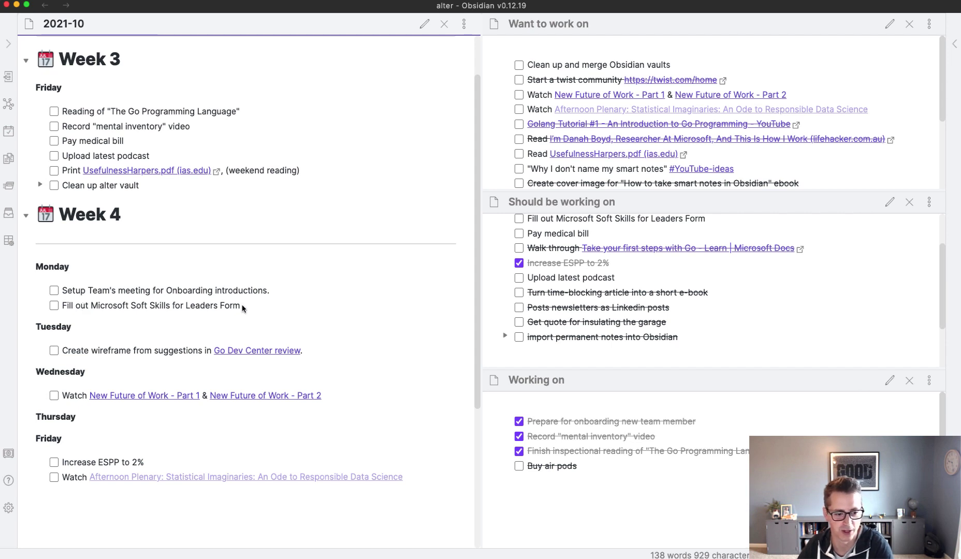
{"action": "scroll", "coordinate": [241, 308], "scroll_direction": "down", "scroll_amount": 1}
{"action": "scroll", "coordinate": [242, 308], "scroll_direction": "down", "scroll_amount": 1}
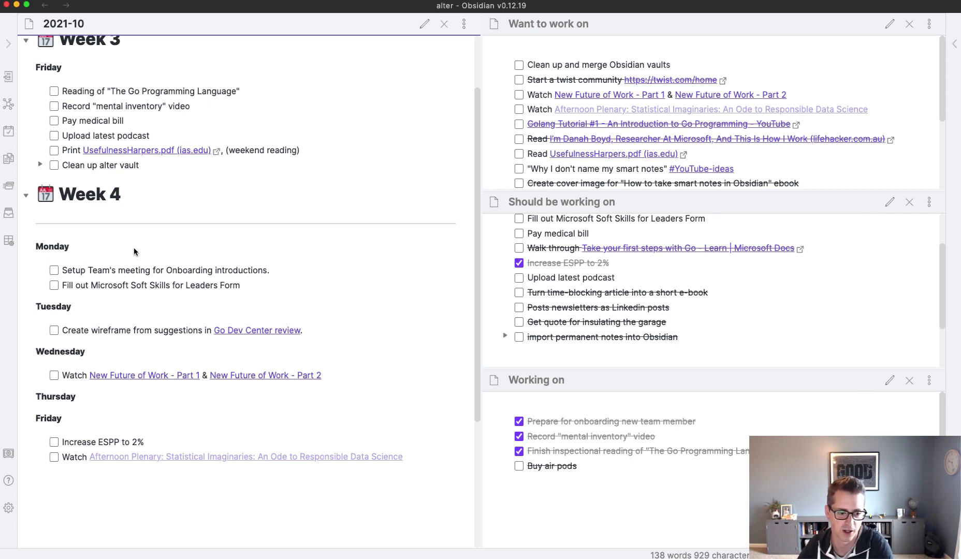
{"action": "scroll", "coordinate": [134, 251], "scroll_direction": "down", "scroll_amount": 2}
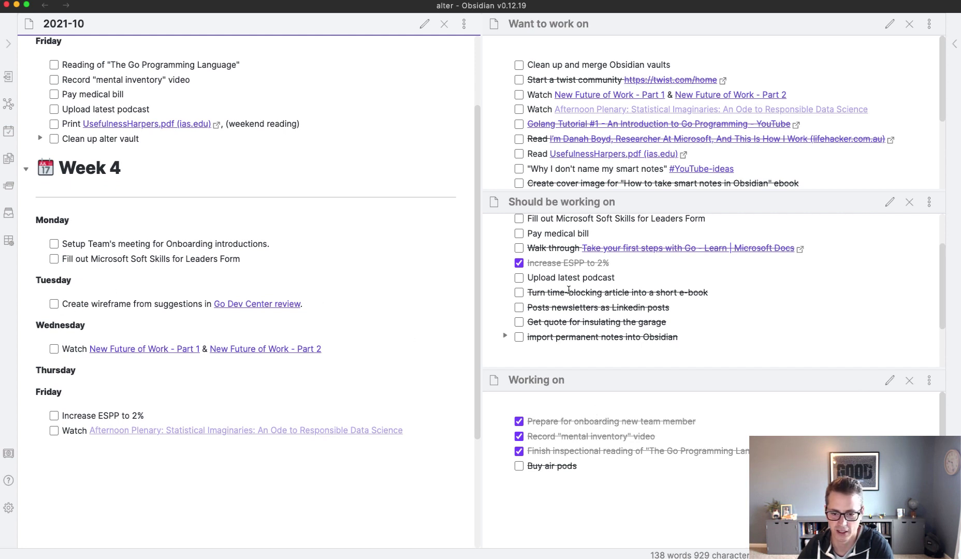
{"action": "scroll", "coordinate": [568, 290], "scroll_direction": "up", "scroll_amount": 2}
- Check off Prepare Go content roadmap and its Convert to figma diagram subtask in Should be working on
{"action": "left_click", "coordinate": [519, 235]}
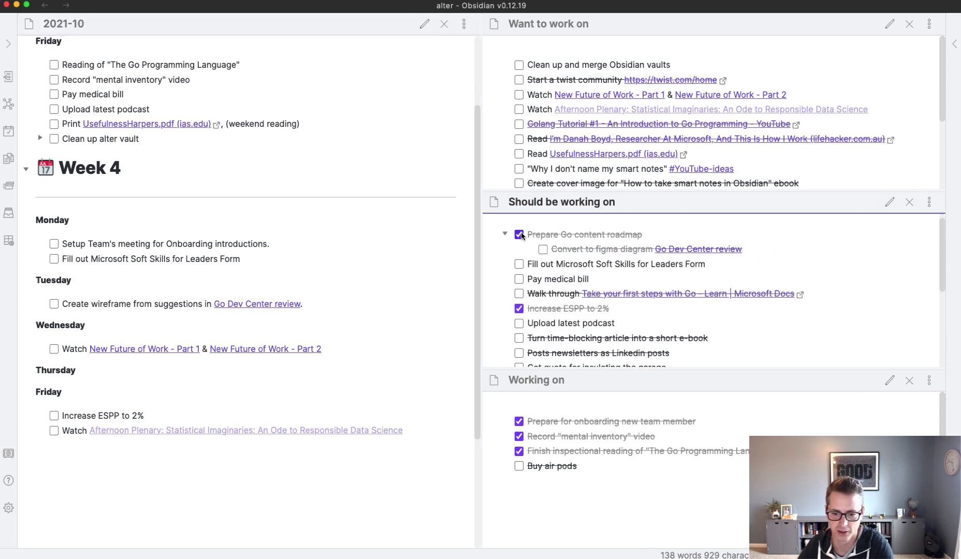
{"action": "left_click", "coordinate": [543, 250]}
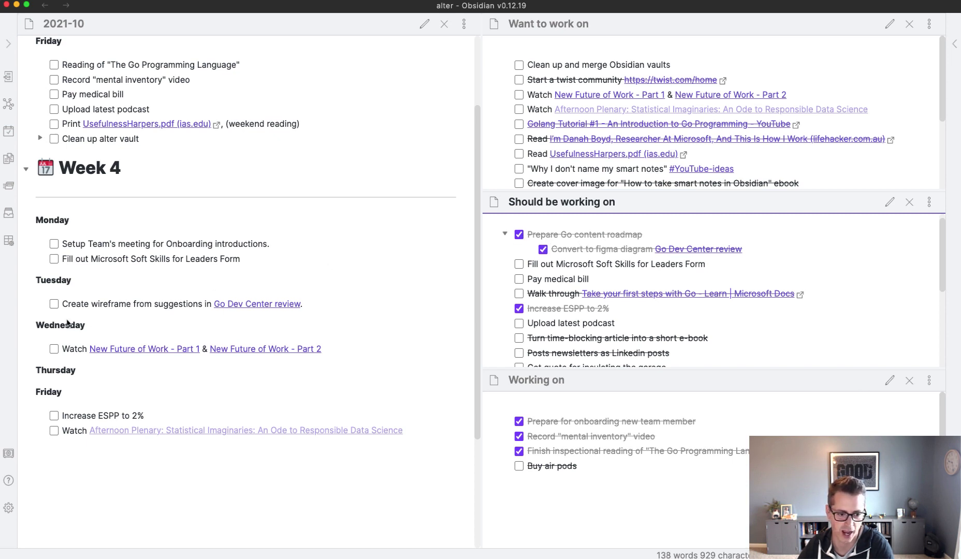
{"action": "left_click", "coordinate": [82, 314]}
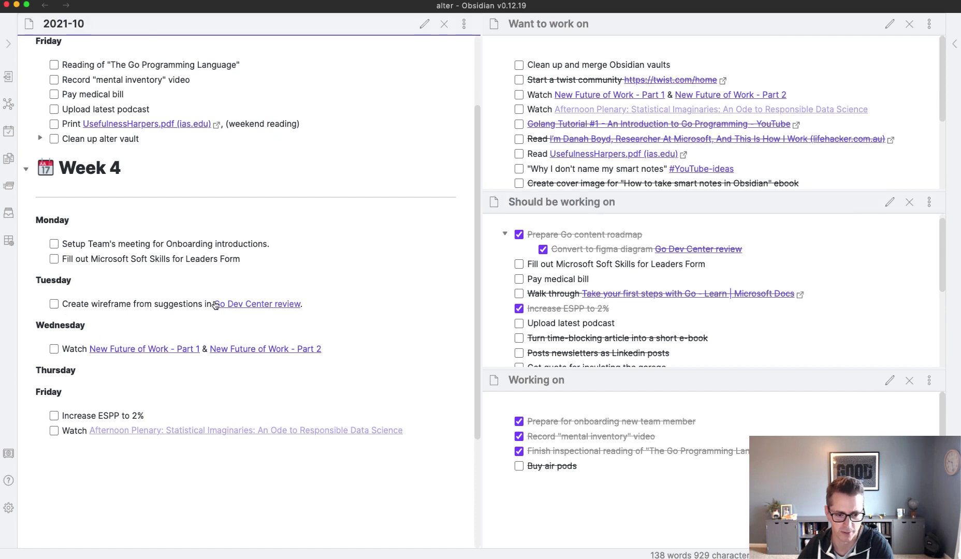
{"action": "mouse_move", "coordinate": [251, 307]}
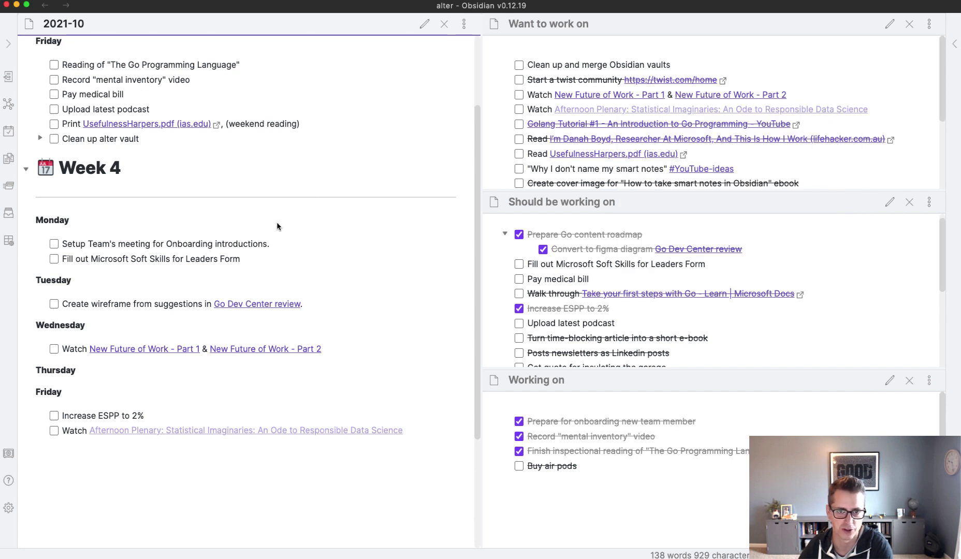
{"action": "mouse_move", "coordinate": [146, 352]}
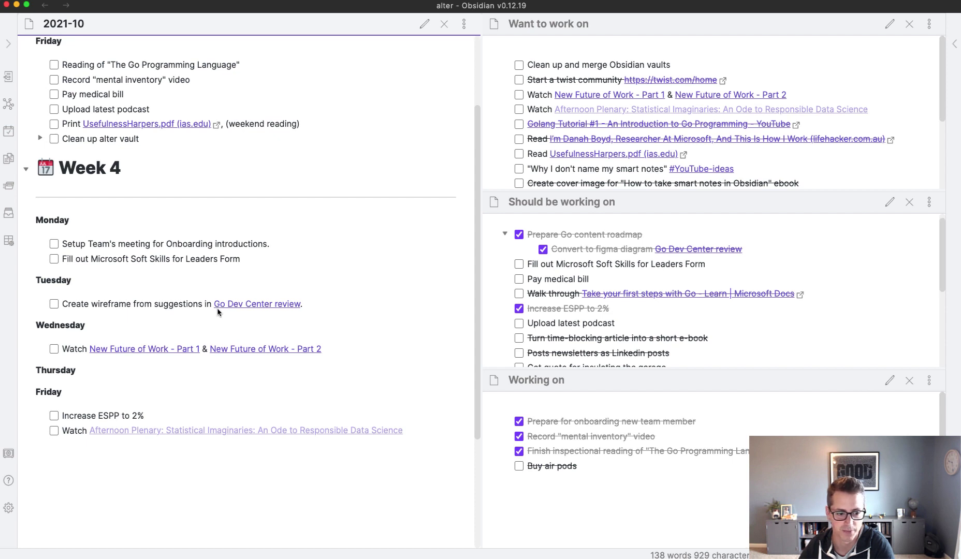
- Check off Watch New Future of Work and Watch Afternoon Plenary in the Want to work on list
{"action": "scroll", "coordinate": [218, 311], "scroll_direction": "down", "scroll_amount": 1}
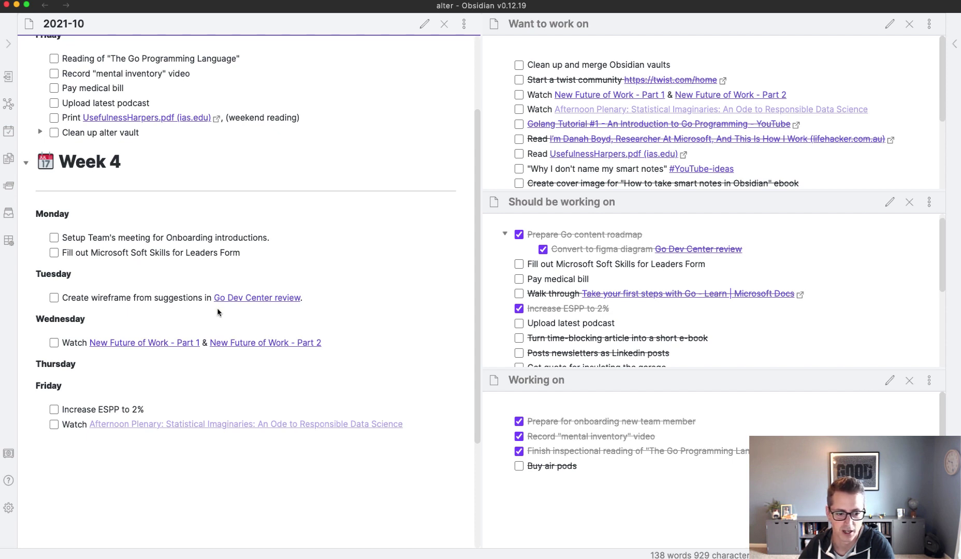
{"action": "left_click", "coordinate": [519, 96]}
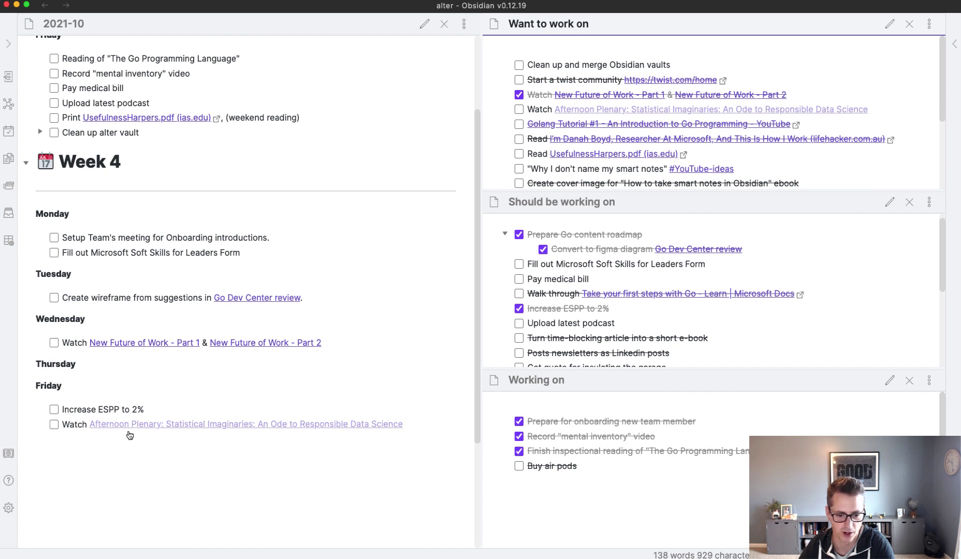
{"action": "left_click", "coordinate": [519, 110]}
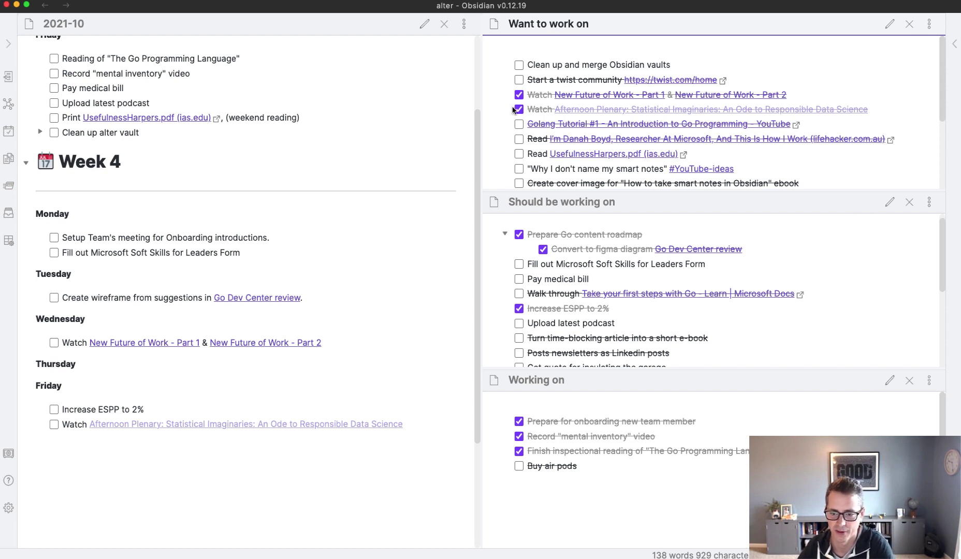
{"action": "scroll", "coordinate": [563, 155], "scroll_direction": "down", "scroll_amount": 2}
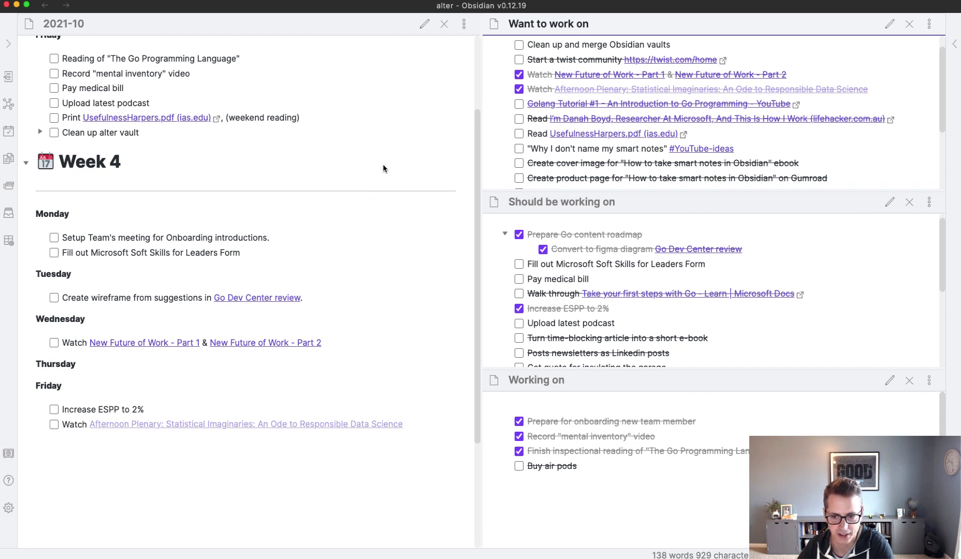
{"action": "left_click_drag", "start_coordinate": [538, 150], "coordinate": [665, 151]}
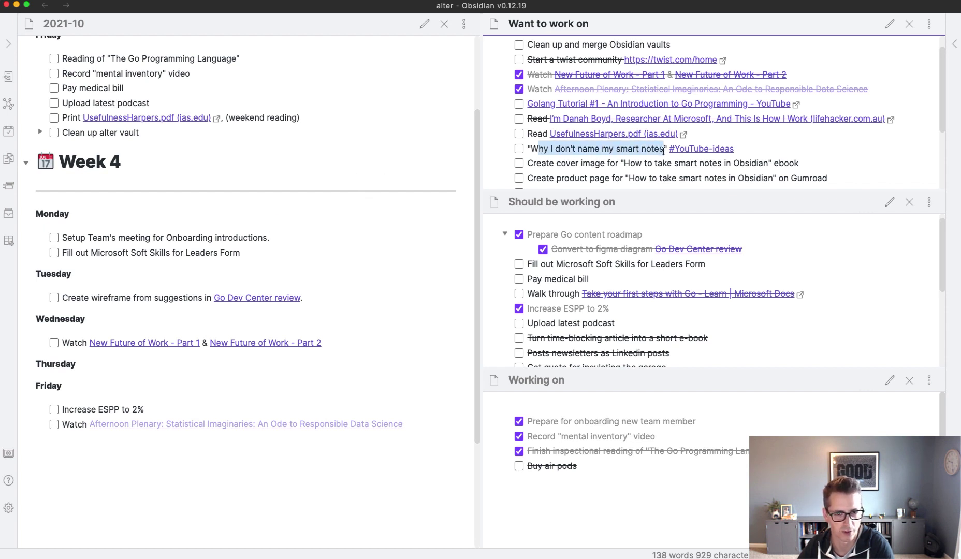
{"action": "left_click", "coordinate": [749, 150]}
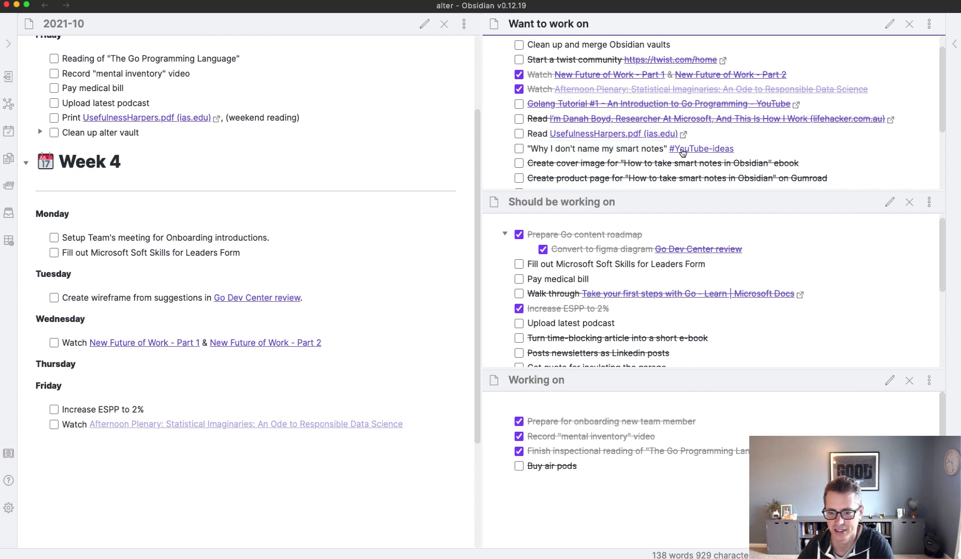
- Open the right sidebar, view its backlinks and tag list, then close it again
{"action": "left_click", "coordinate": [956, 49]}
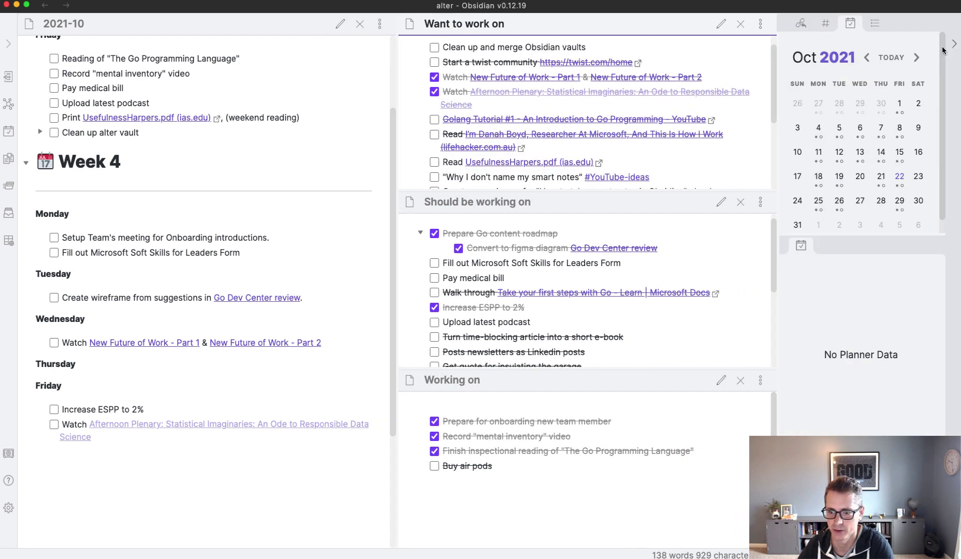
{"action": "left_click", "coordinate": [799, 25]}
{"action": "left_click", "coordinate": [826, 23]}
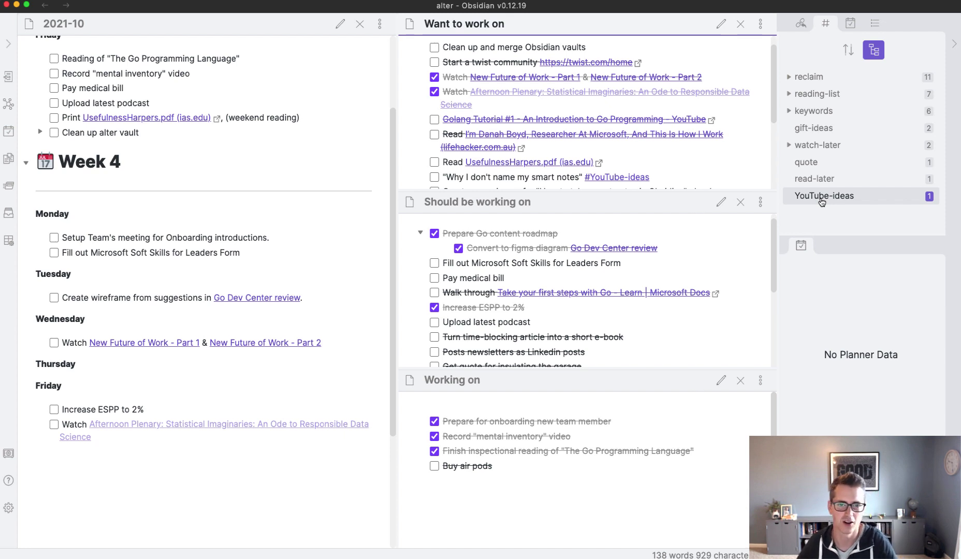
{"action": "left_click", "coordinate": [954, 44]}
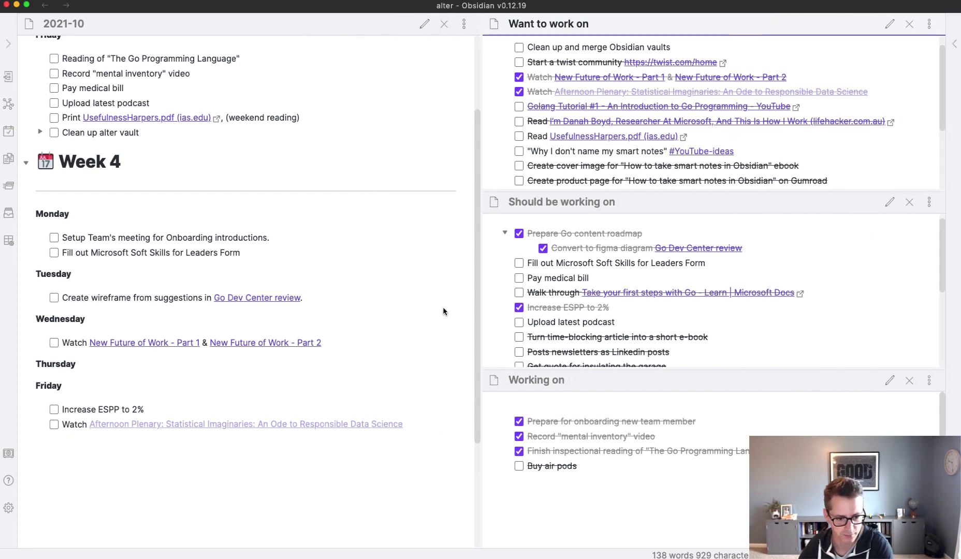
- Check off Clean up and merge Obsidian vaults in the Want to work on list
{"action": "scroll", "coordinate": [605, 124], "scroll_direction": "down", "scroll_amount": 1}
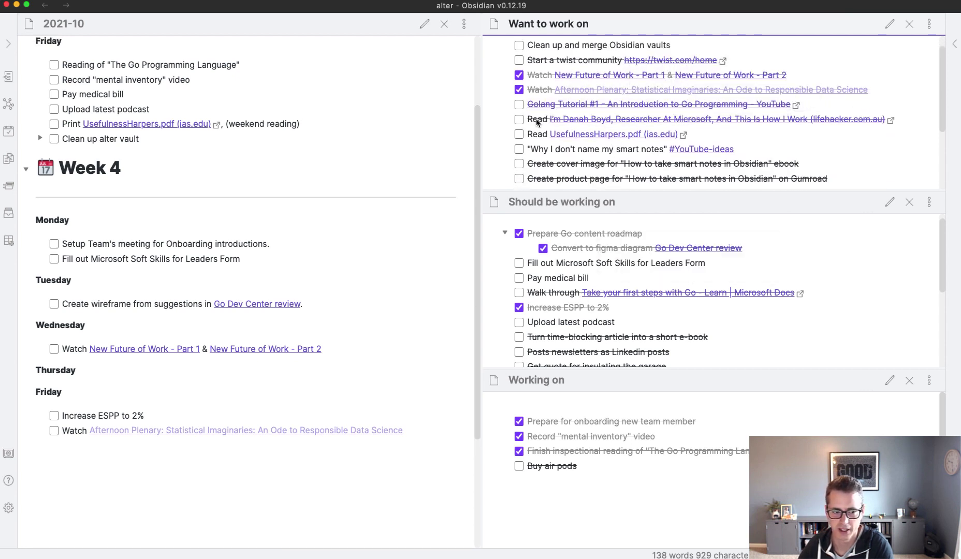
{"action": "scroll", "coordinate": [536, 77], "scroll_direction": "up", "scroll_amount": 2}
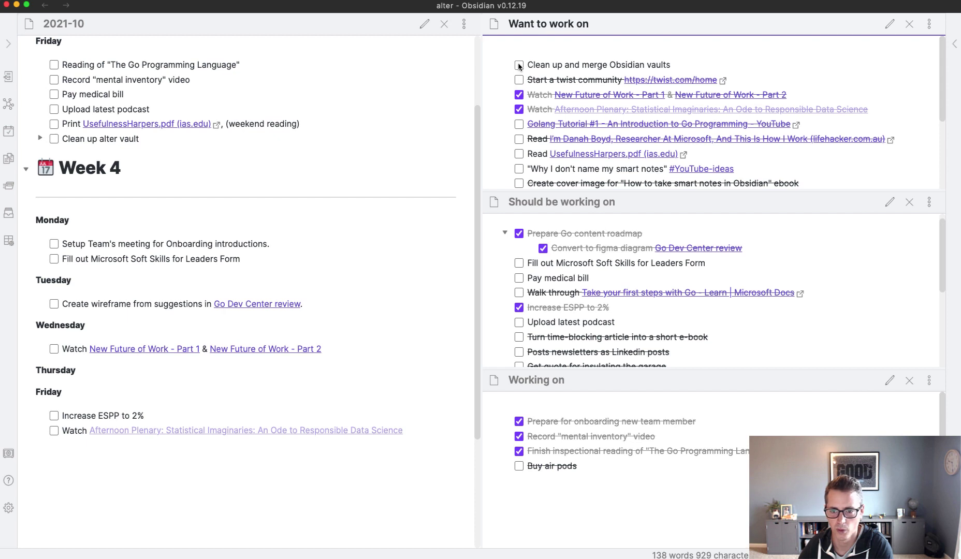
{"action": "left_click", "coordinate": [518, 64]}
{"action": "scroll", "coordinate": [520, 96], "scroll_direction": "down", "scroll_amount": 1}
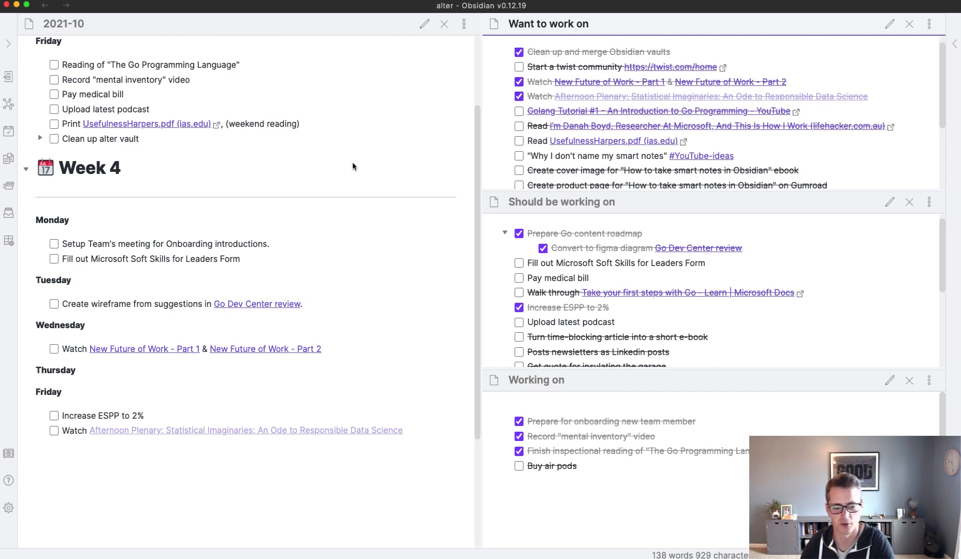
{"action": "left_click", "coordinate": [316, 152]}
- Open the 2021-10-22 daily note in the left pane and switch it to reading view
{"action": "key", "text": "super+o"}
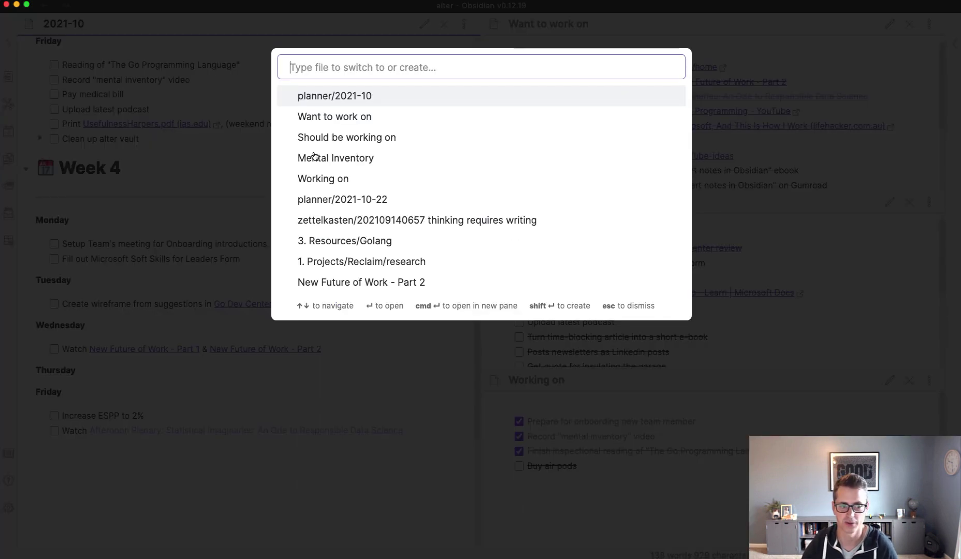
{"action": "key", "text": "Escape"}
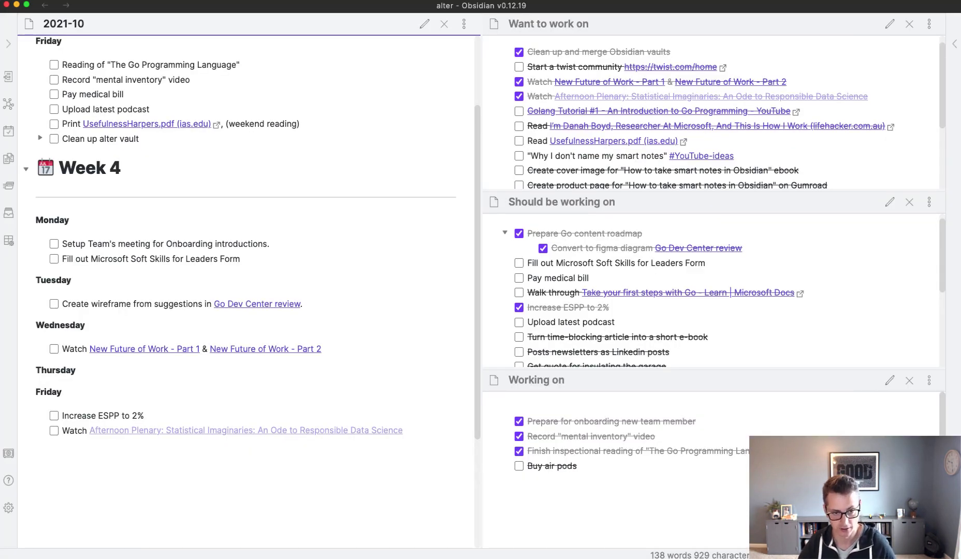
{"action": "key", "text": "super+d"}
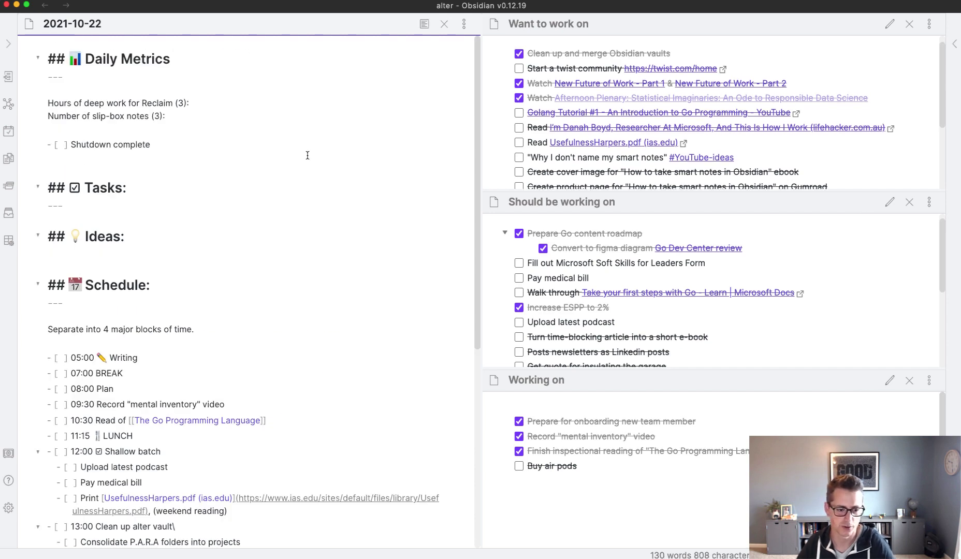
{"action": "key", "text": "super+e"}
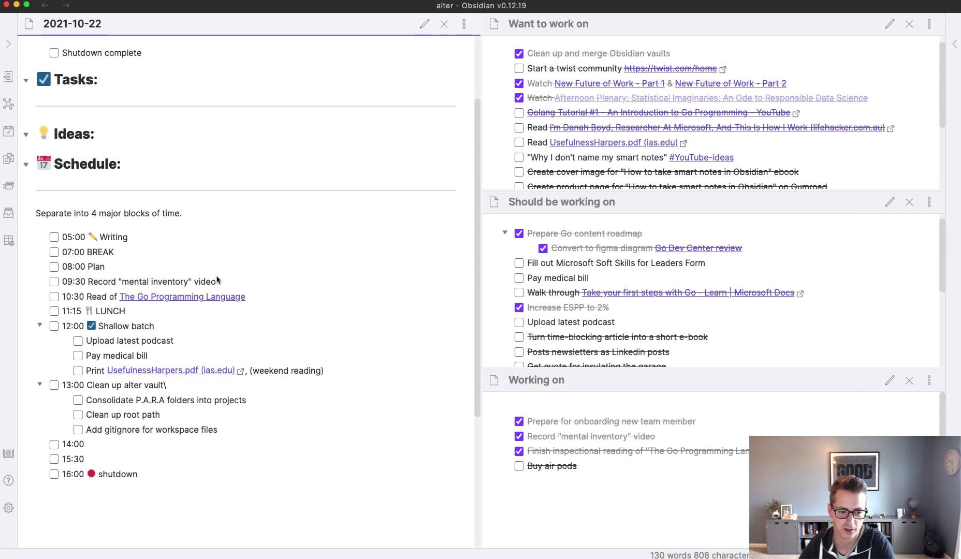
- Review the schedule entries, from the morning items through Upload latest podcast to 13:00 Clean up alter vault
{"action": "left_click_drag", "start_coordinate": [218, 282], "coordinate": [250, 300]}
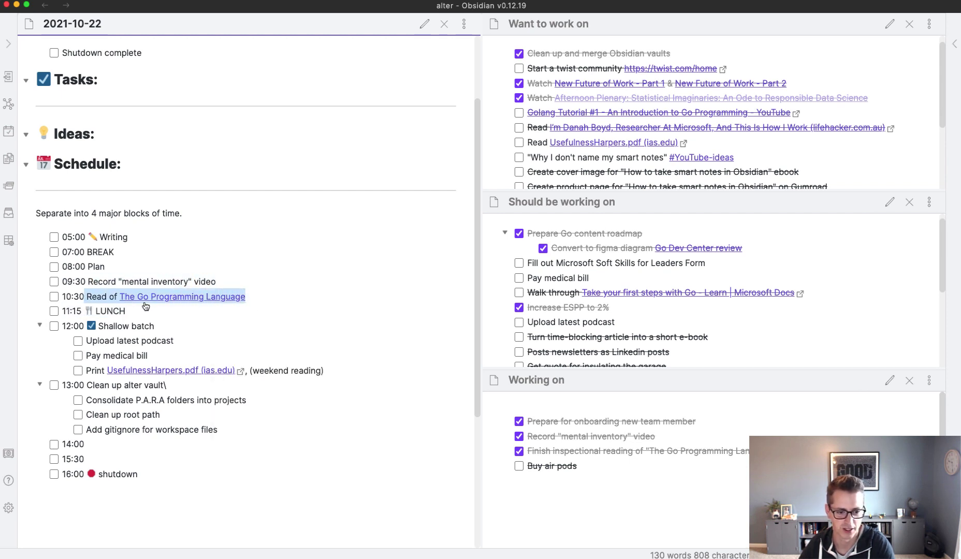
{"action": "left_click", "coordinate": [232, 282]}
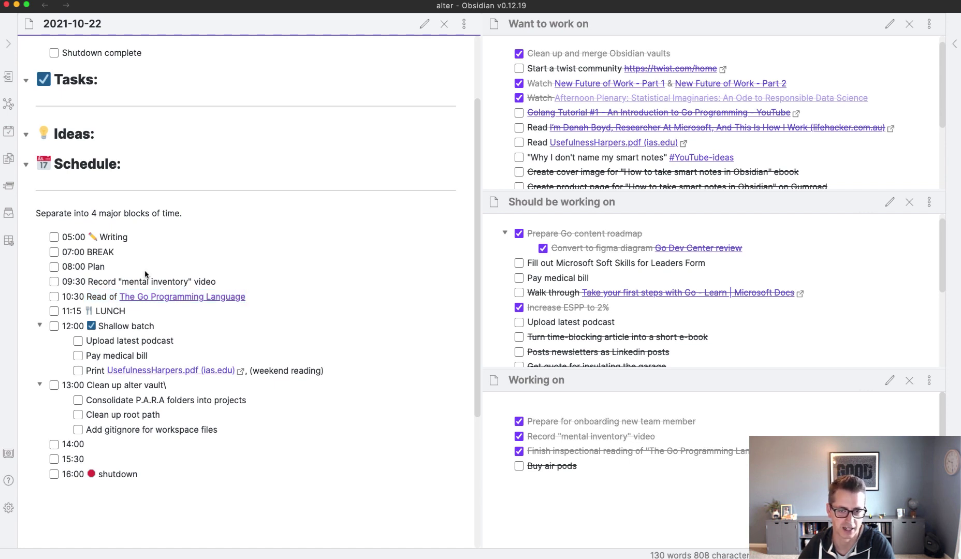
{"action": "scroll", "coordinate": [138, 343], "scroll_direction": "down", "scroll_amount": 1}
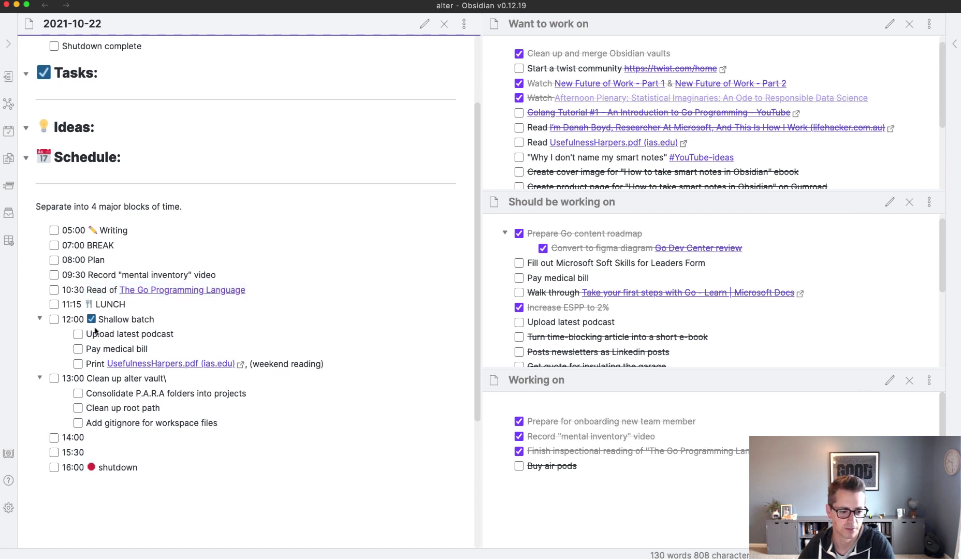
{"action": "left_click_drag", "start_coordinate": [109, 334], "coordinate": [180, 337]}
{"action": "left_click", "coordinate": [106, 351]}
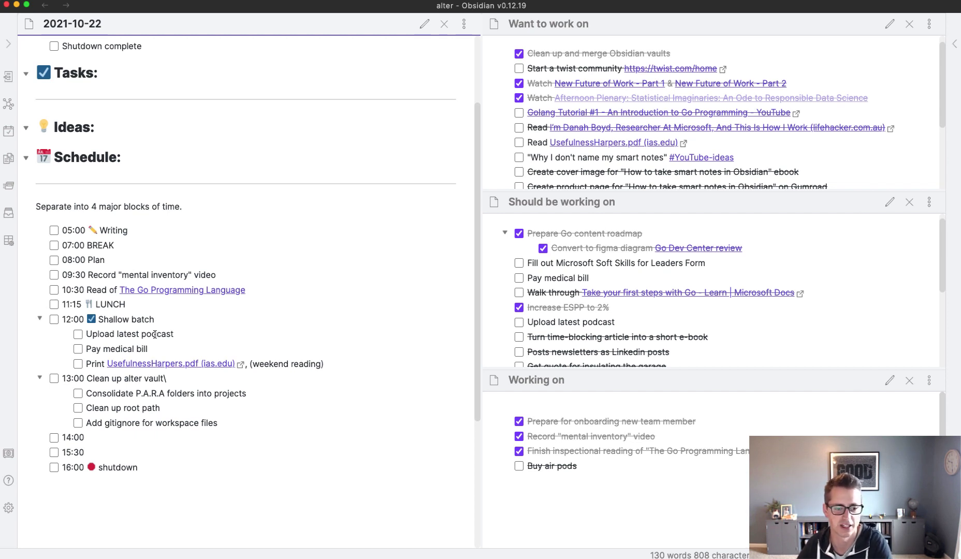
{"action": "scroll", "coordinate": [129, 352], "scroll_direction": "down", "scroll_amount": 1}
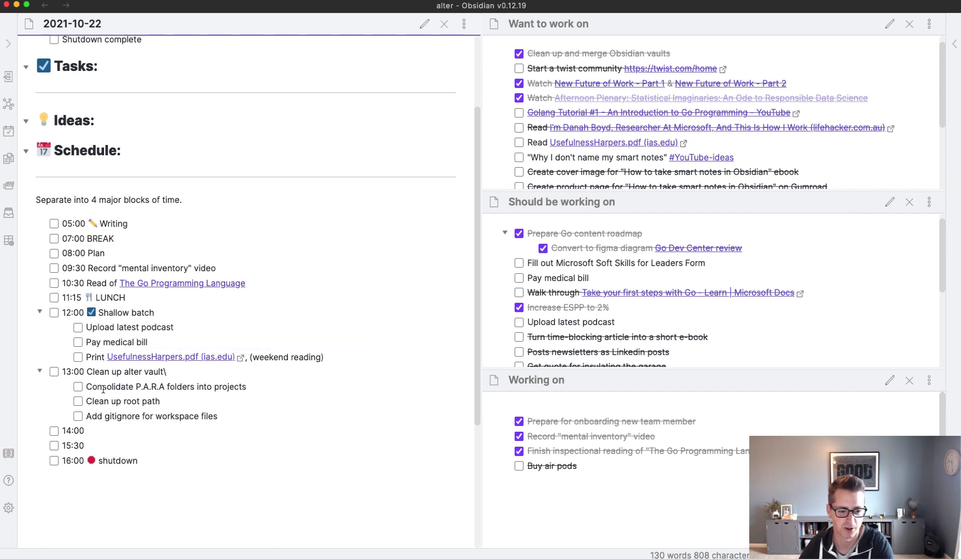
{"action": "left_click_drag", "start_coordinate": [104, 372], "coordinate": [164, 372]}
{"action": "left_click", "coordinate": [164, 372]}
{"action": "type", "text": "\\"}
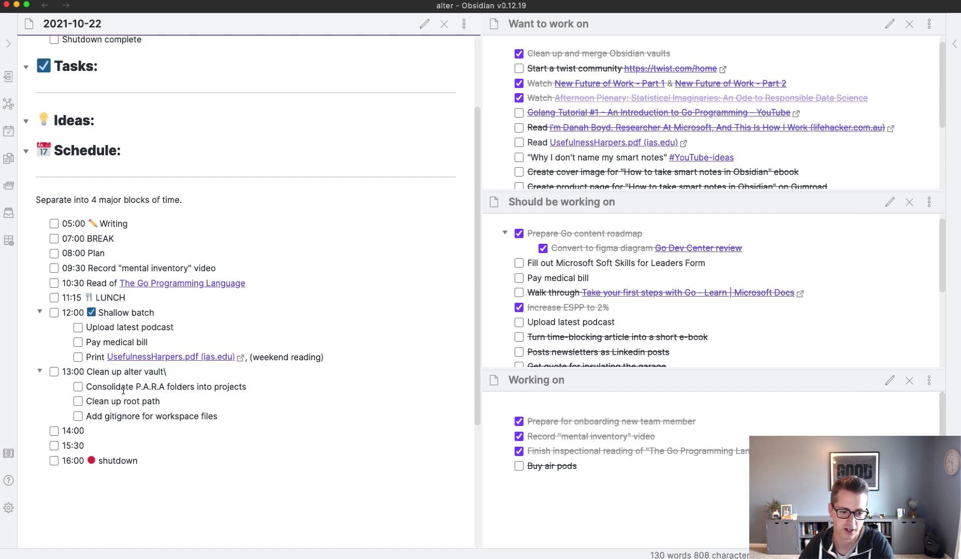